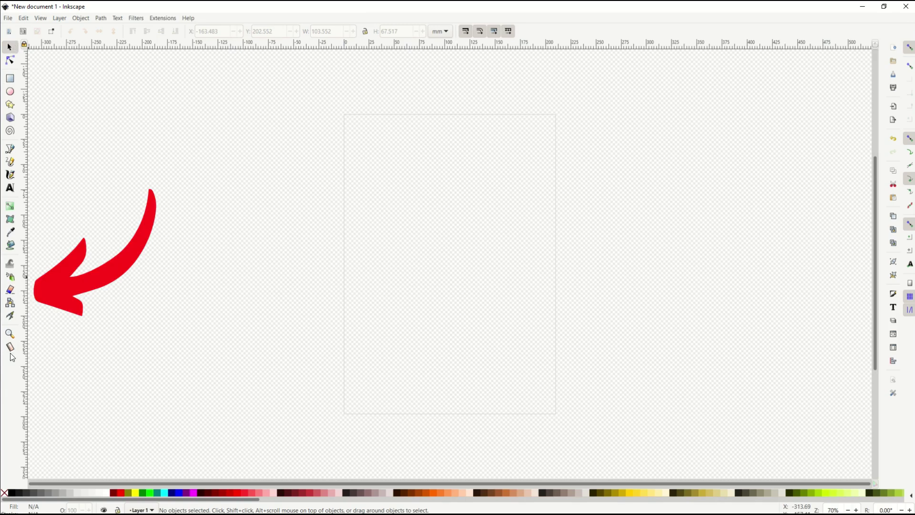
# - Activate the Eraser, try its Cut and Clip modes, and finish on 'Delete objects touched by eraser'
pyautogui.click(10, 291)
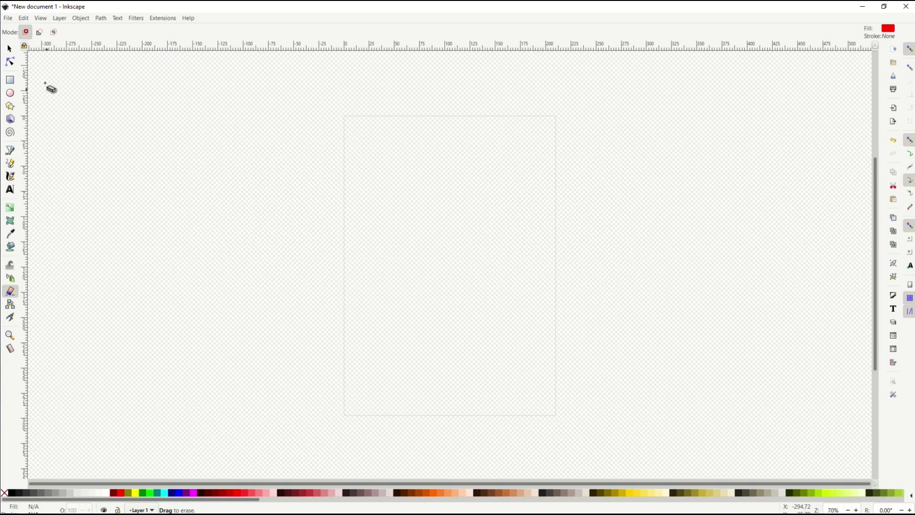
pyautogui.click(39, 32)
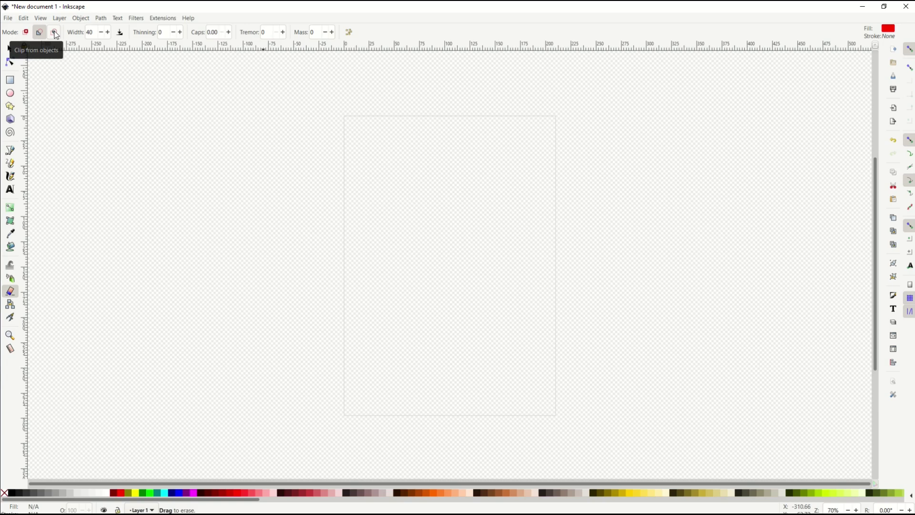
pyautogui.click(56, 34)
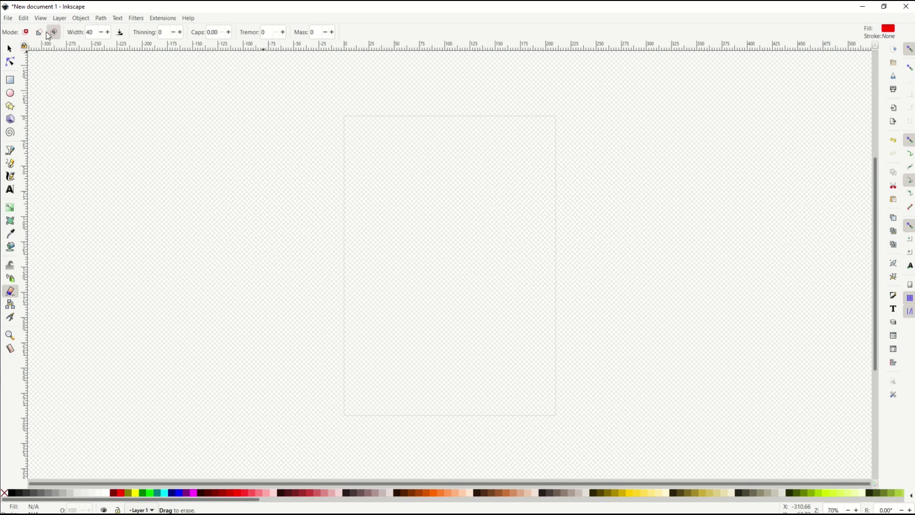
pyautogui.click(25, 33)
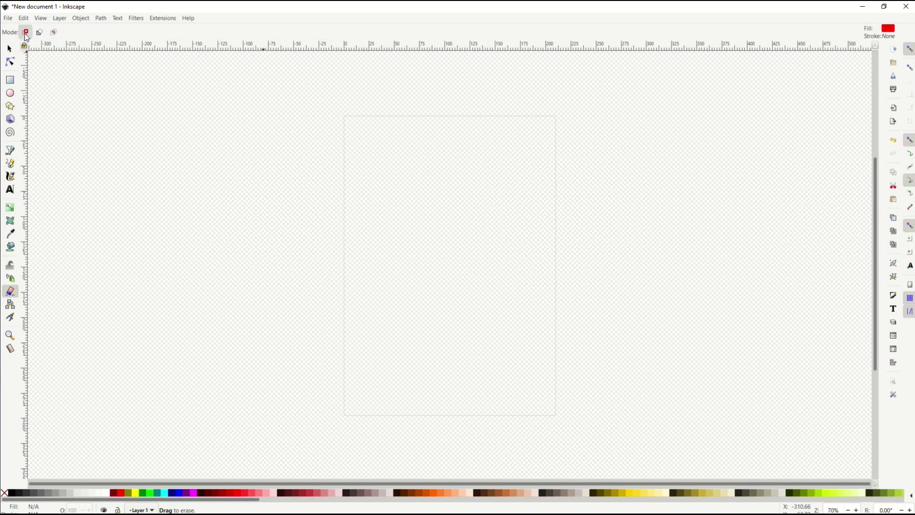
# - Drag out blue ellipses of varied sizes across the canvas, then return to the Selector and deselect
pyautogui.click(10, 94)
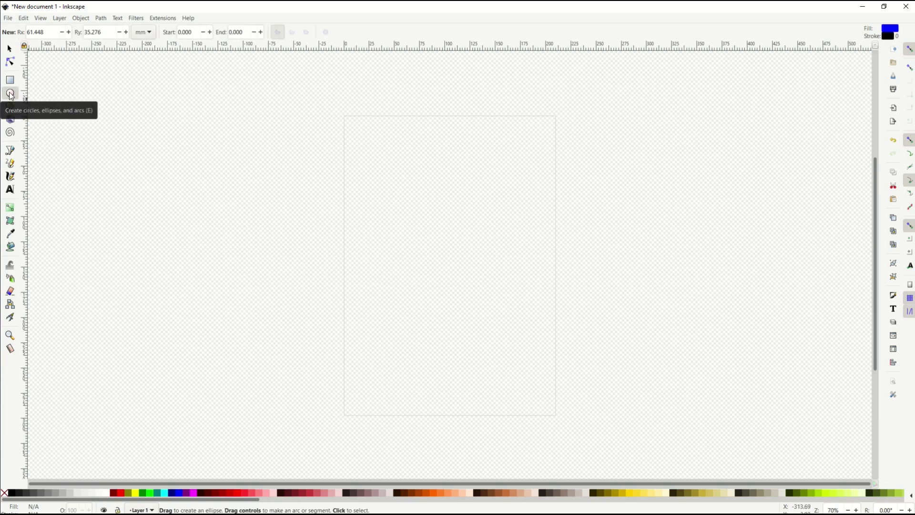
pyautogui.moveTo(120, 135)
pyautogui.mouseDown()
pyautogui.moveTo(170, 182)
pyautogui.moveTo(261, 235)
pyautogui.moveTo(364, 276)
pyautogui.mouseUp()
pyautogui.moveTo(379, 172); pyautogui.dragTo(446, 235)
pyautogui.moveTo(140, 282); pyautogui.dragTo(210, 368)
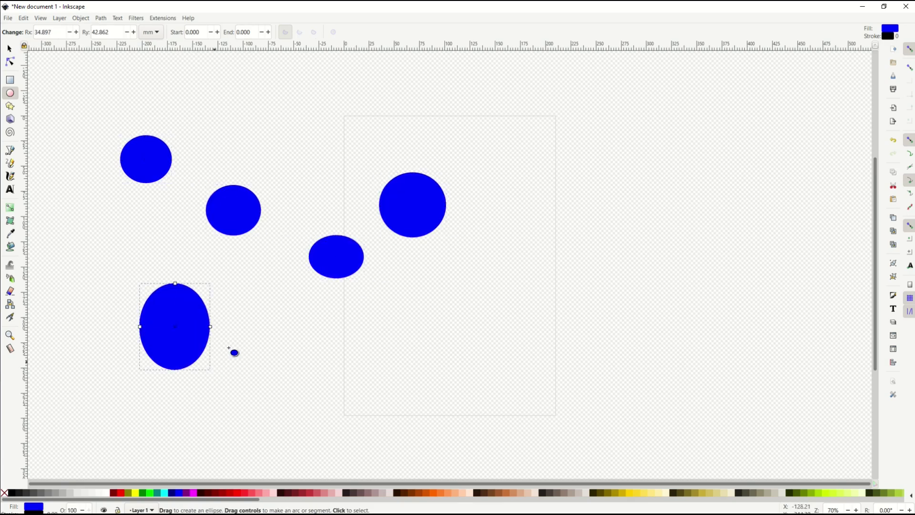
pyautogui.moveTo(270, 324); pyautogui.dragTo(415, 403)
pyautogui.moveTo(241, 109); pyautogui.dragTo(310, 172)
pyautogui.press('Escape')
pyautogui.press('s')
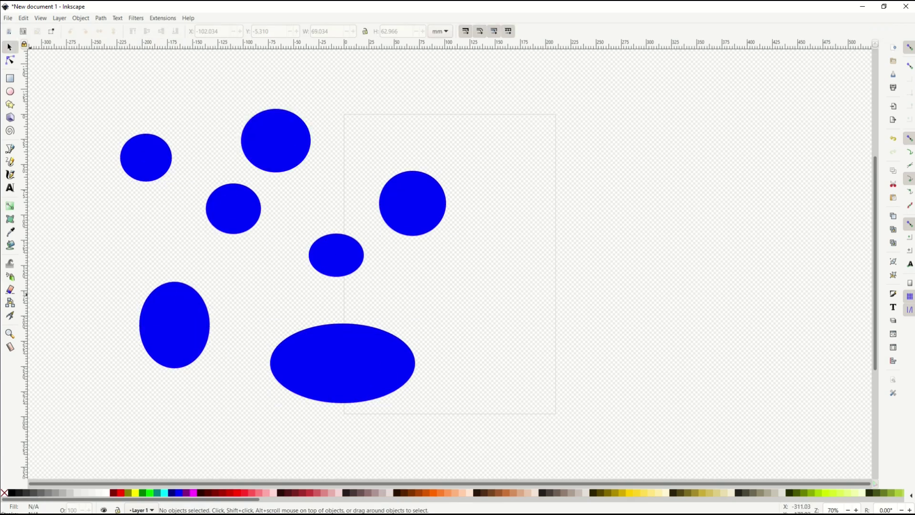
# - Use the delete-mode Eraser to remove the two top-left circles and the tall left ellipse
pyautogui.click(10, 290)
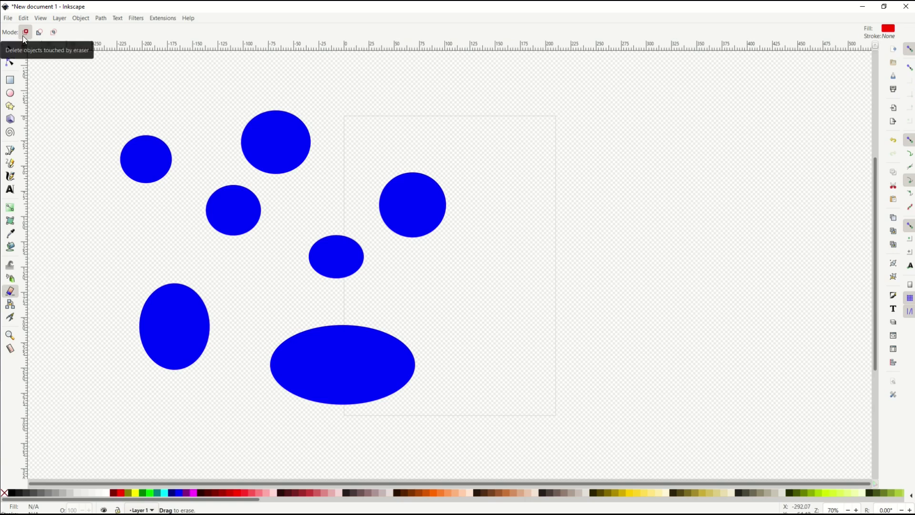
pyautogui.moveTo(107, 128)
pyautogui.mouseDown()
pyautogui.moveTo(174, 186)
pyautogui.moveTo(282, 233)
pyautogui.mouseUp()
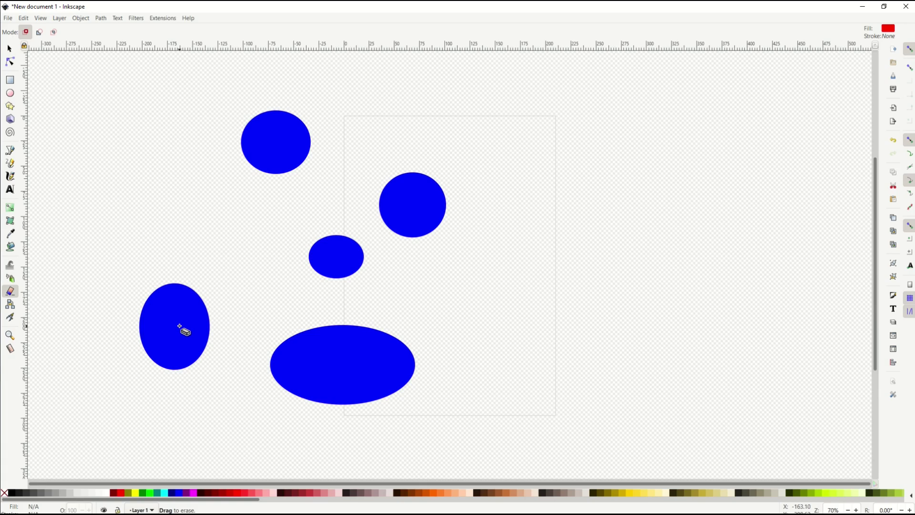
pyautogui.moveTo(110, 282); pyautogui.dragTo(218, 351)
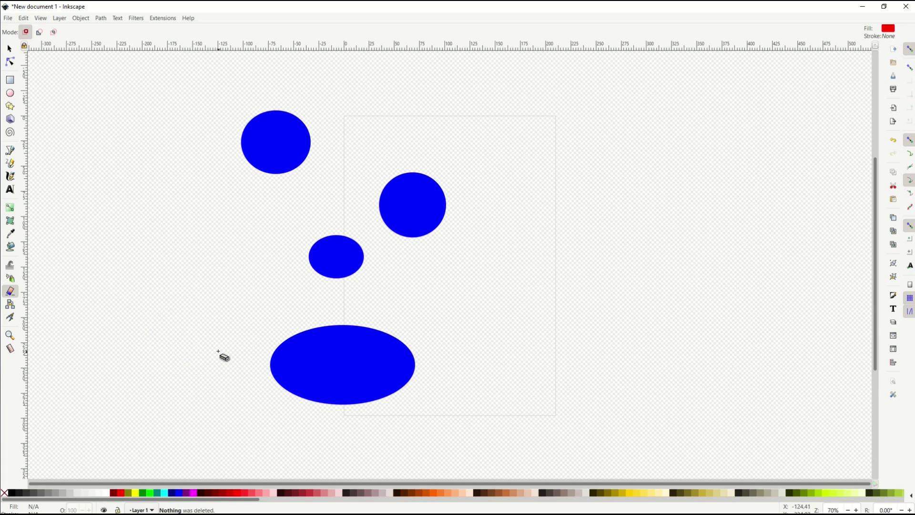
# - Switch the Eraser to 'Cut out from paths and shapes' and make trial strokes toward the shapes
pyautogui.click(40, 32)
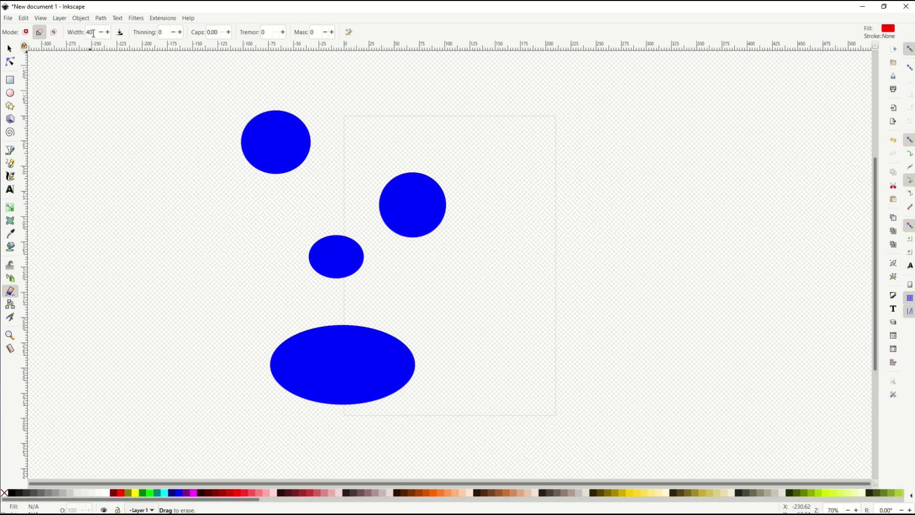
pyautogui.moveTo(61, 166); pyautogui.dragTo(230, 212)
pyautogui.moveTo(93, 95); pyautogui.dragTo(185, 217)
pyautogui.moveTo(90, 95); pyautogui.dragTo(149, 171)
pyautogui.moveTo(99, 106)
pyautogui.mouseDown()
pyautogui.moveTo(159, 278)
pyautogui.moveTo(176, 364)
pyautogui.moveTo(160, 263)
pyautogui.moveTo(192, 342)
pyautogui.mouseUp()
pyautogui.moveTo(79, 102); pyautogui.dragTo(191, 327)
# - Cut bands through the top circle, the wide bottom ellipse, the small ellipse and the round circle
pyautogui.moveTo(176, 141); pyautogui.dragTo(358, 148)
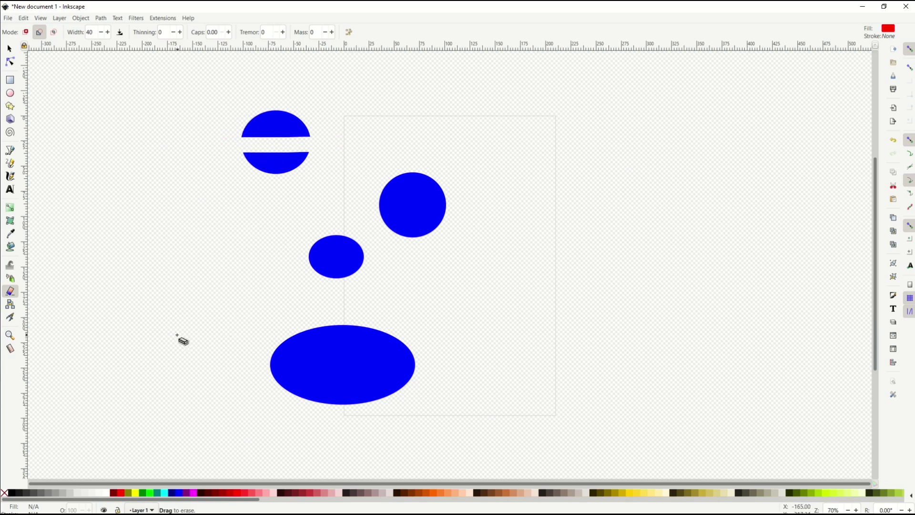
pyautogui.moveTo(179, 339); pyautogui.dragTo(498, 395)
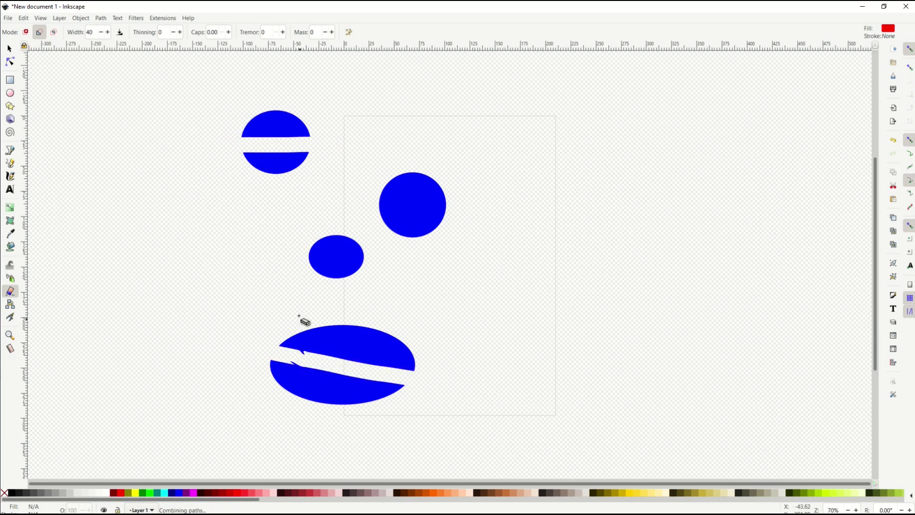
pyautogui.moveTo(315, 299); pyautogui.dragTo(332, 420)
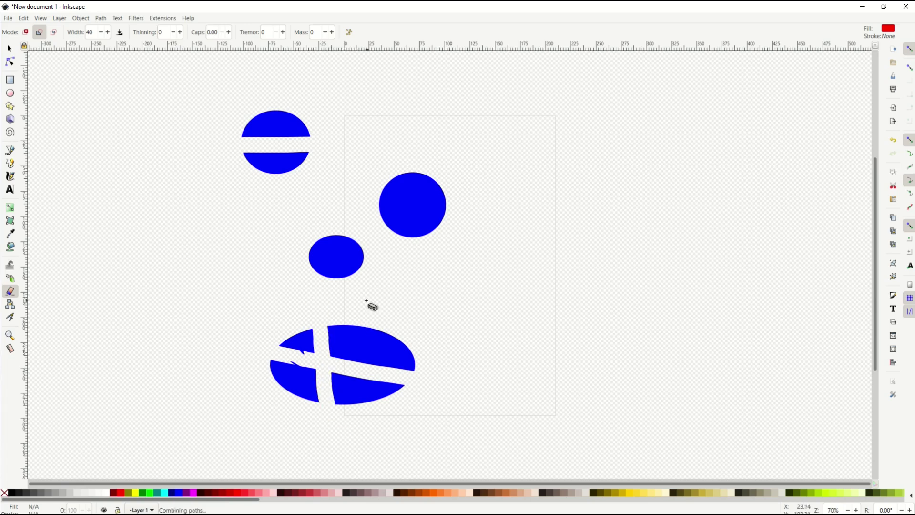
pyautogui.moveTo(366, 300); pyautogui.dragTo(370, 413)
pyautogui.moveTo(283, 260); pyautogui.dragTo(374, 263)
pyautogui.moveTo(415, 142); pyautogui.dragTo(416, 257)
pyautogui.moveTo(243, 286); pyautogui.dragTo(331, 303)
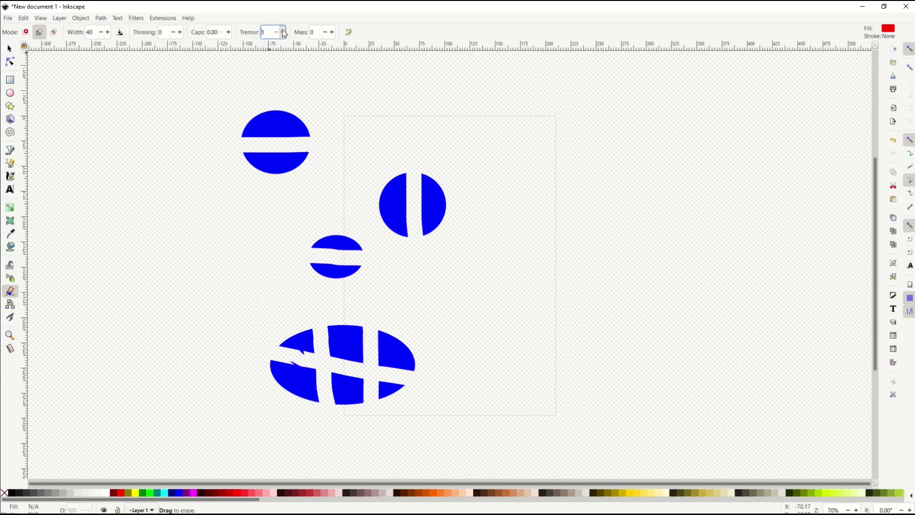
# - With tremor raised, cut a ragged vertical gap through the top circle, then reset tremor to 0
pyautogui.scroll(13, 283, 32)
pyautogui.scroll(20, 283, 32)
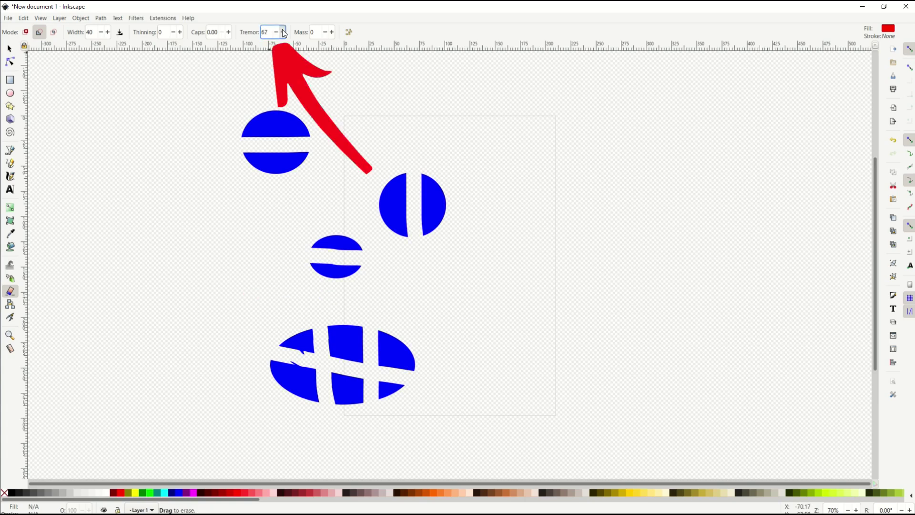
pyautogui.moveTo(62, 188); pyautogui.dragTo(247, 239)
pyautogui.moveTo(261, 81); pyautogui.dragTo(279, 180)
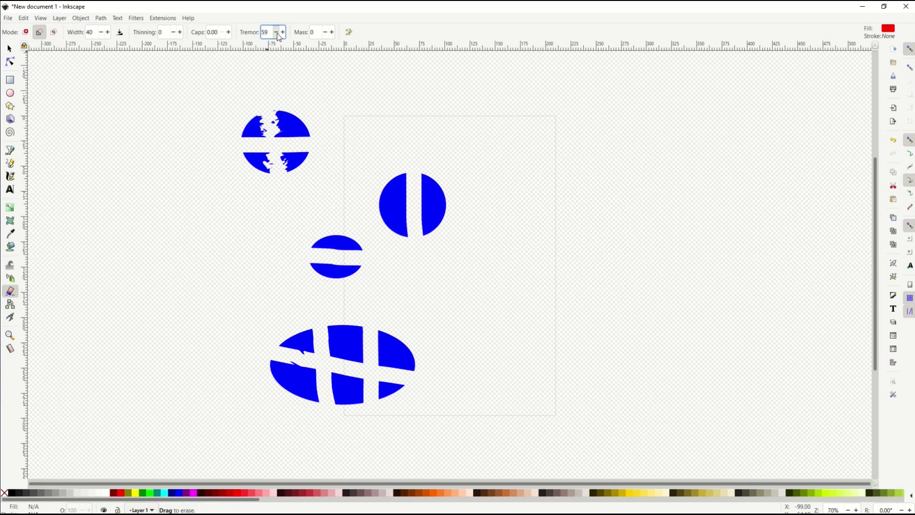
pyautogui.click(277, 33)
pyautogui.click(10, 93)
# - Draw a large blue ellipse on the left and cut down it with Eraser width 1
pyautogui.moveTo(67, 157)
pyautogui.mouseDown()
pyautogui.moveTo(180, 263)
pyautogui.moveTo(267, 310)
pyautogui.mouseUp()
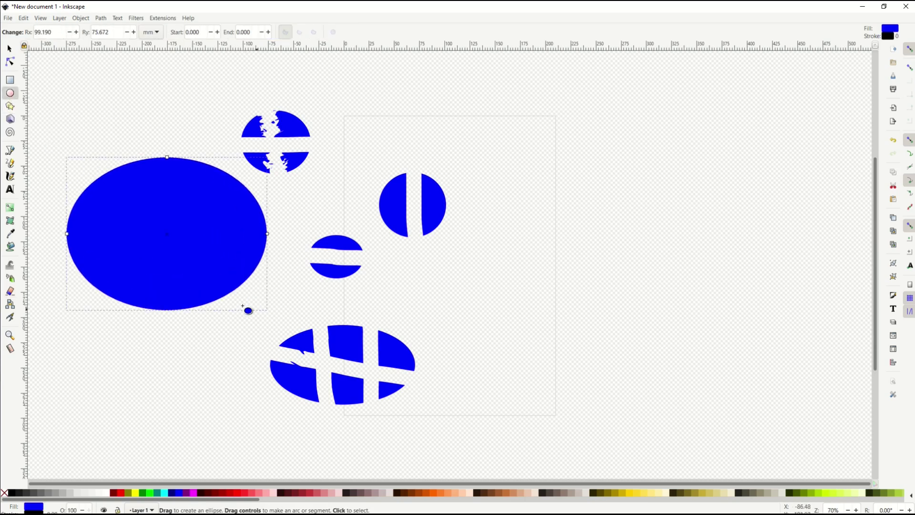
pyautogui.click(10, 291)
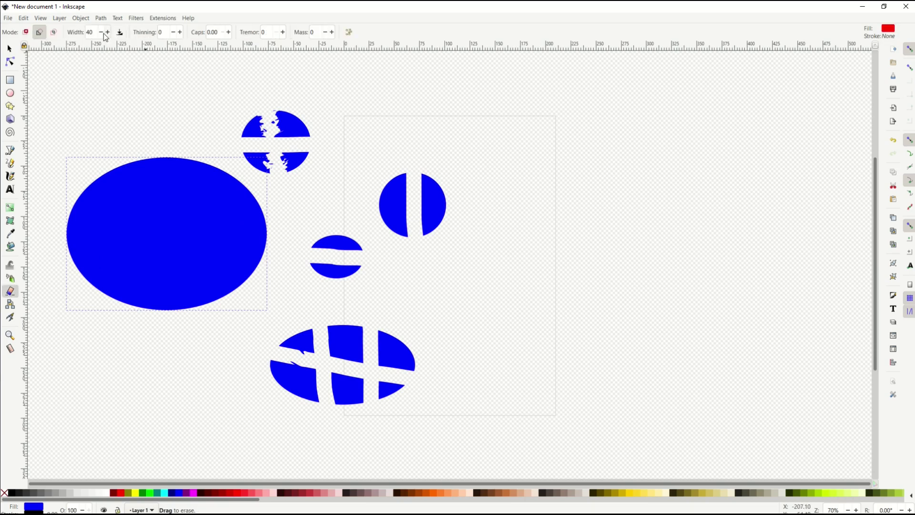
pyautogui.write('1')
pyautogui.moveTo(70, 96); pyautogui.dragTo(198, 102)
pyautogui.moveTo(175, 141); pyautogui.dragTo(167, 334)
# - Move the large ellipse to check whether it split, then undo the move
pyautogui.click(10, 62)
pyautogui.press('s')
pyautogui.moveTo(105, 191); pyautogui.dragTo(169, 248)
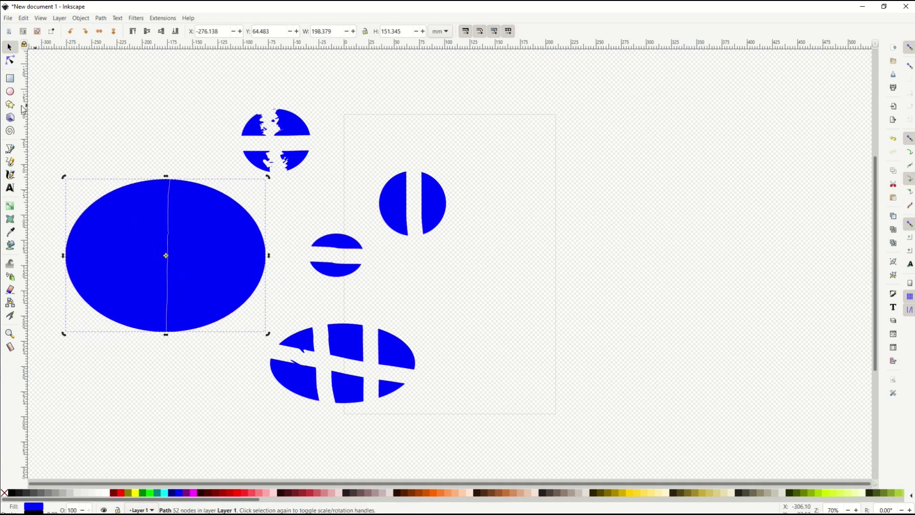
pyautogui.hotkey('ctrl', 'z')
pyautogui.hotkey('ctrl', 'z')
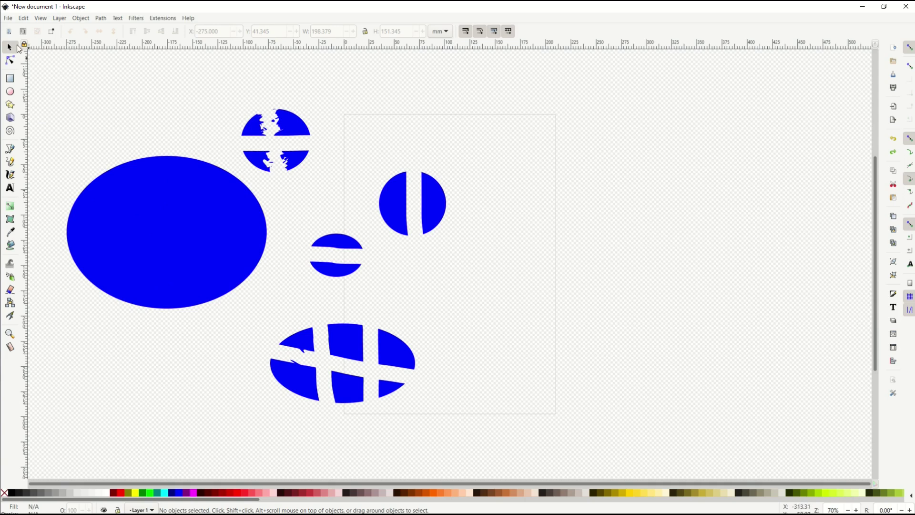
# - Set the Eraser to split cut shapes into separate pieces and cut the large ellipse vertically
pyautogui.click(10, 291)
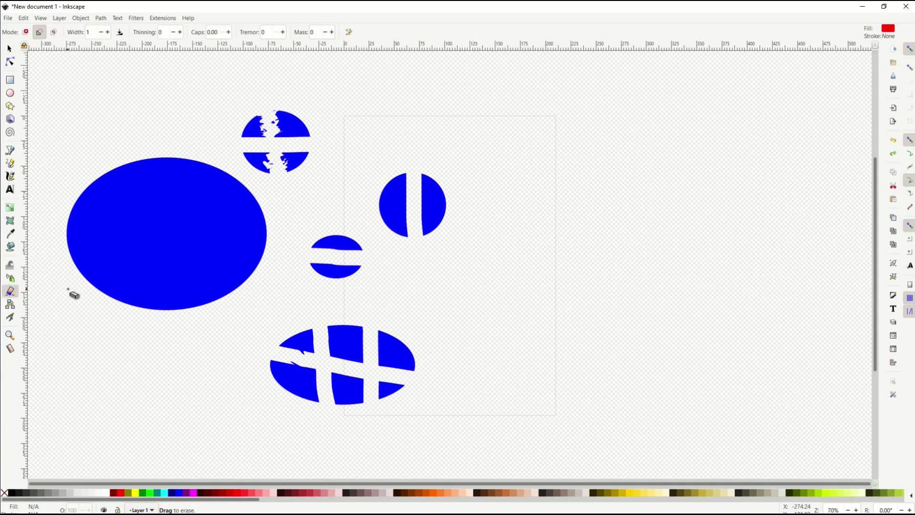
pyautogui.click(349, 34)
pyautogui.moveTo(159, 101); pyautogui.dragTo(163, 339)
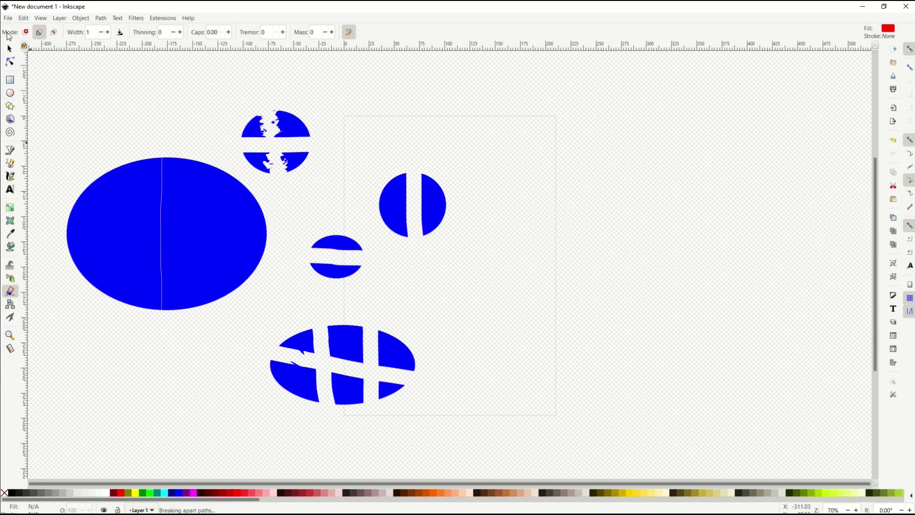
# - Drag the left half down-left and the right half downward to separate them
pyautogui.click(9, 48)
pyautogui.click(114, 241)
pyautogui.moveTo(117, 233); pyautogui.dragTo(92, 258)
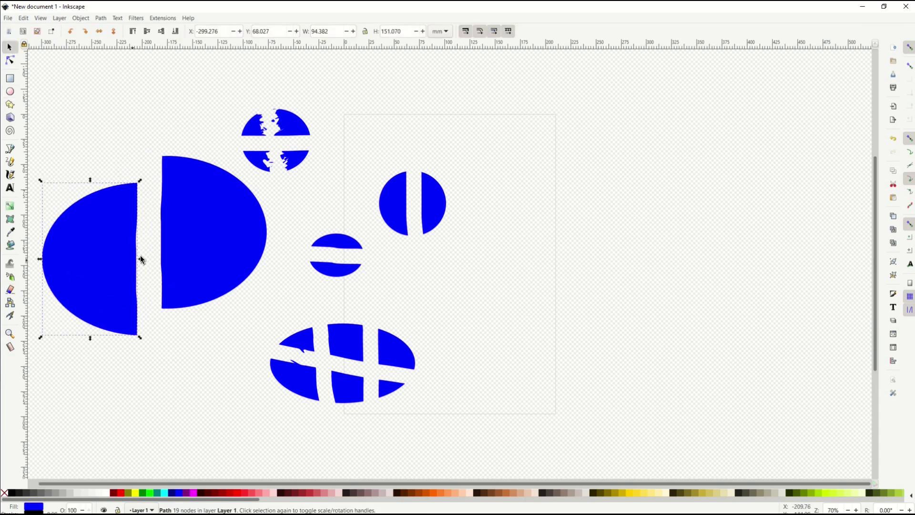
pyautogui.click(201, 242)
pyautogui.moveTo(201, 243); pyautogui.dragTo(212, 298)
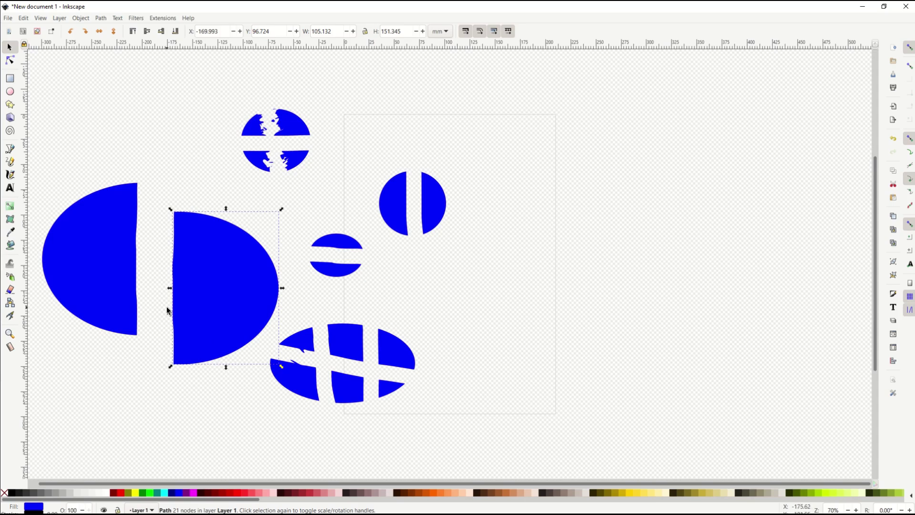
# - Create a text frame on the page and type the word TEXT
pyautogui.click(99, 298)
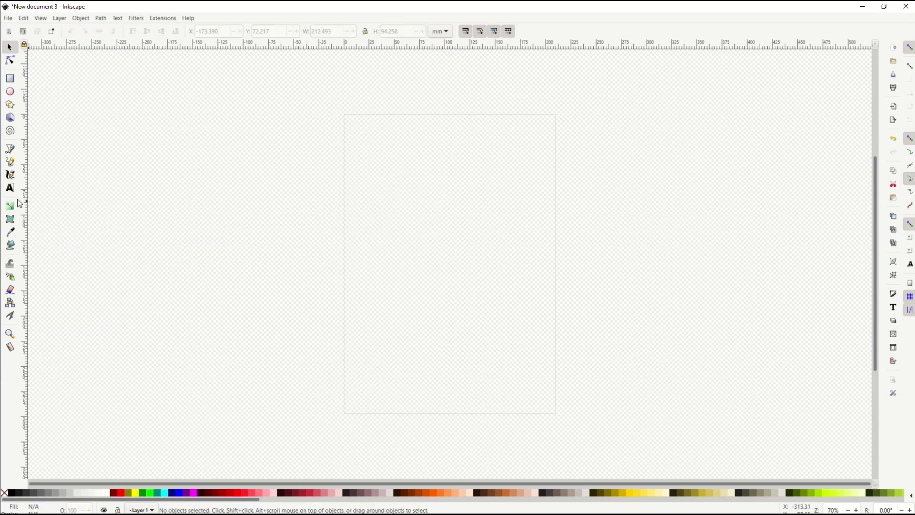
pyautogui.click(10, 188)
pyautogui.moveTo(79, 153); pyautogui.dragTo(441, 336)
pyautogui.write('TEXT')
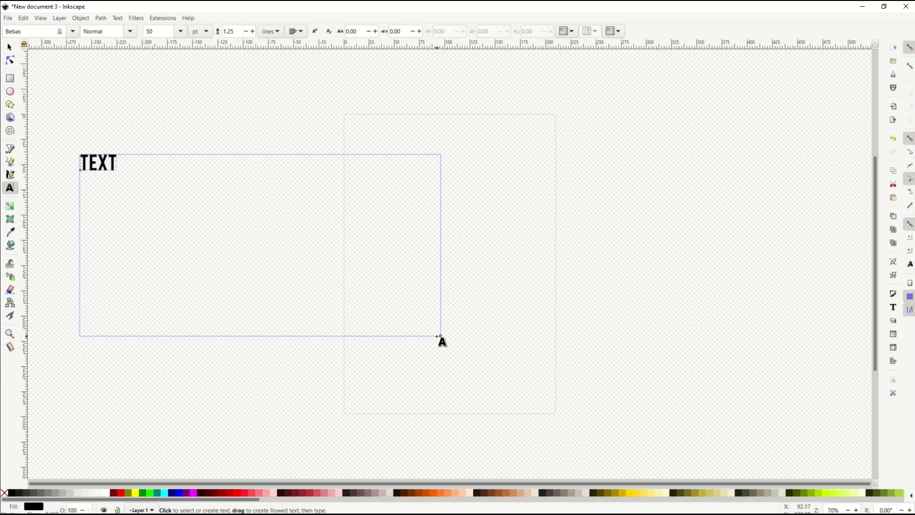
# - Set the TEXT lettering's font size to 300 pt
pyautogui.hotkey('ctrl', 'a')
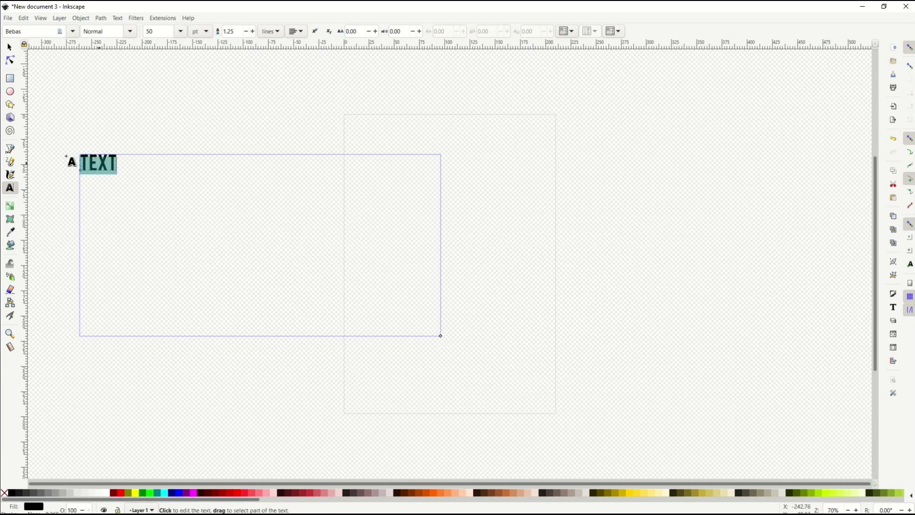
pyautogui.click(147, 31)
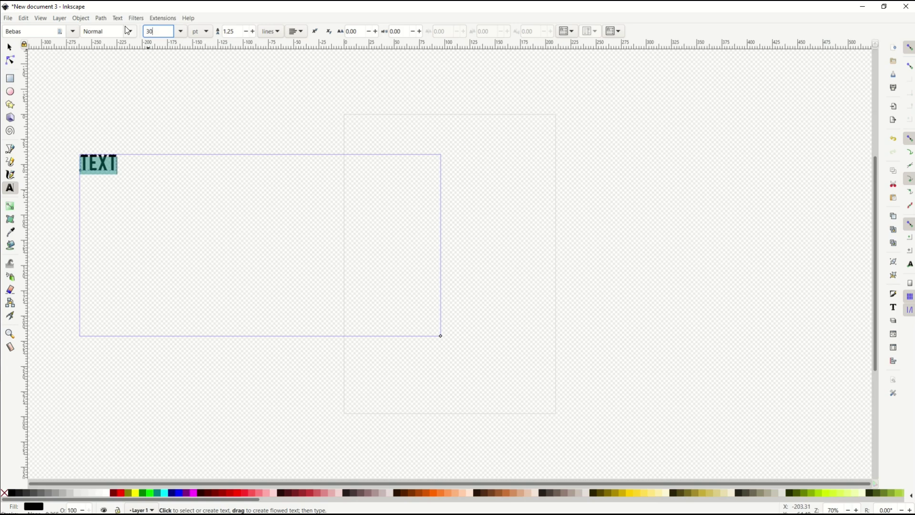
pyautogui.write('30')
pyautogui.press('Return')
pyautogui.click(163, 30)
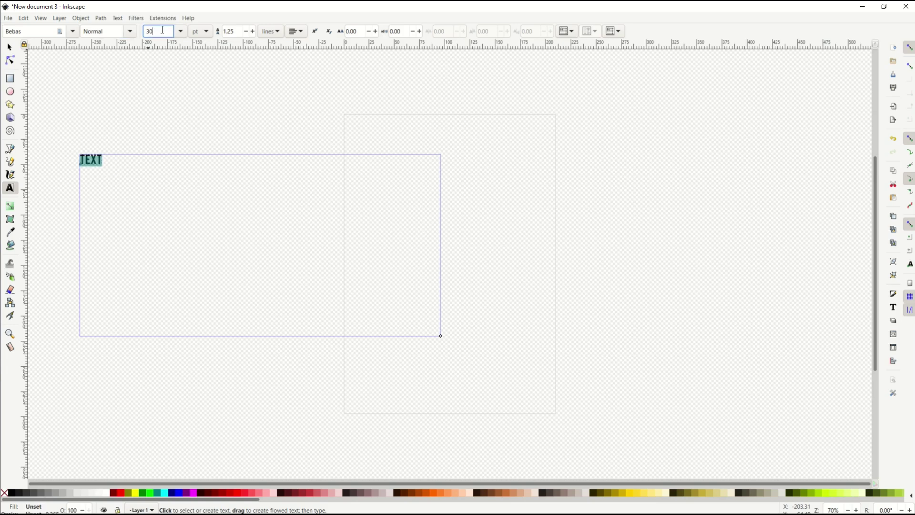
pyautogui.write('0')
pyautogui.press('Return')
pyautogui.press('F1')
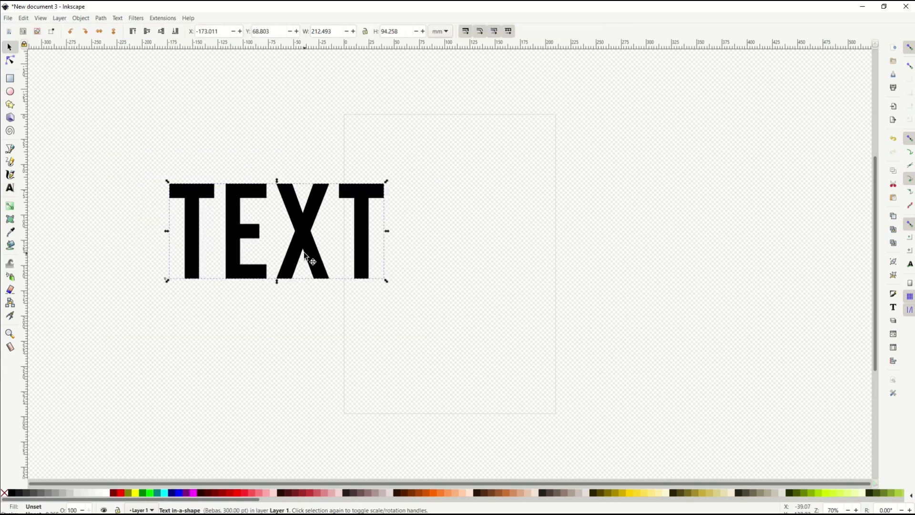
# - Test inserting 'AA' after the first T in TEXT, then delete the extra letters
pyautogui.click(11, 62)
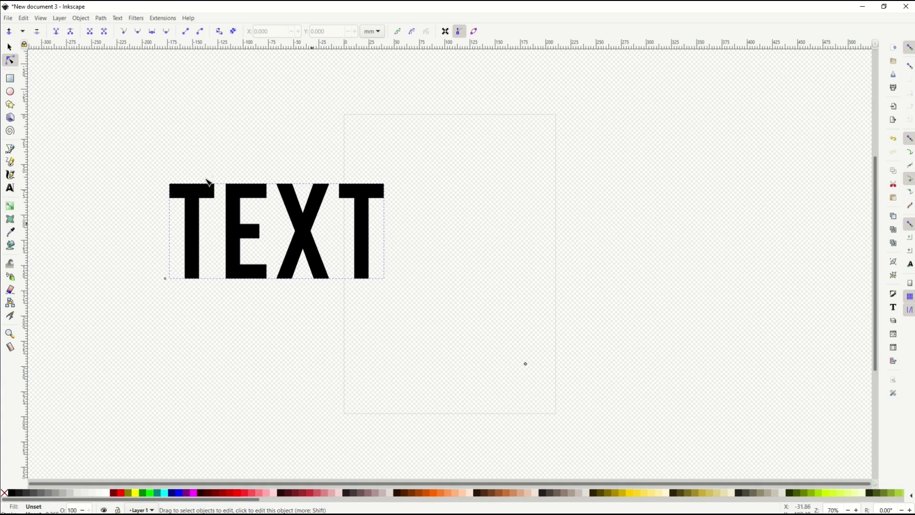
pyautogui.click(9, 46)
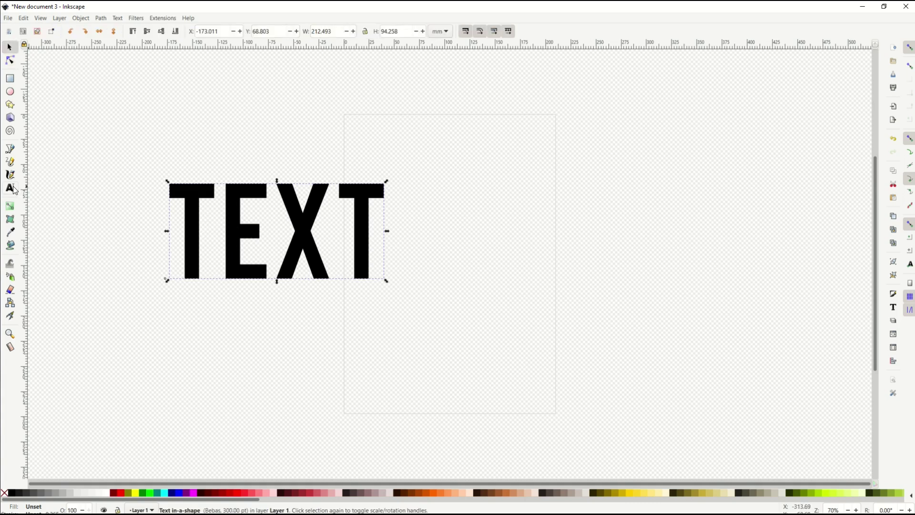
pyautogui.click(11, 189)
pyautogui.click(208, 234)
pyautogui.write('AA')
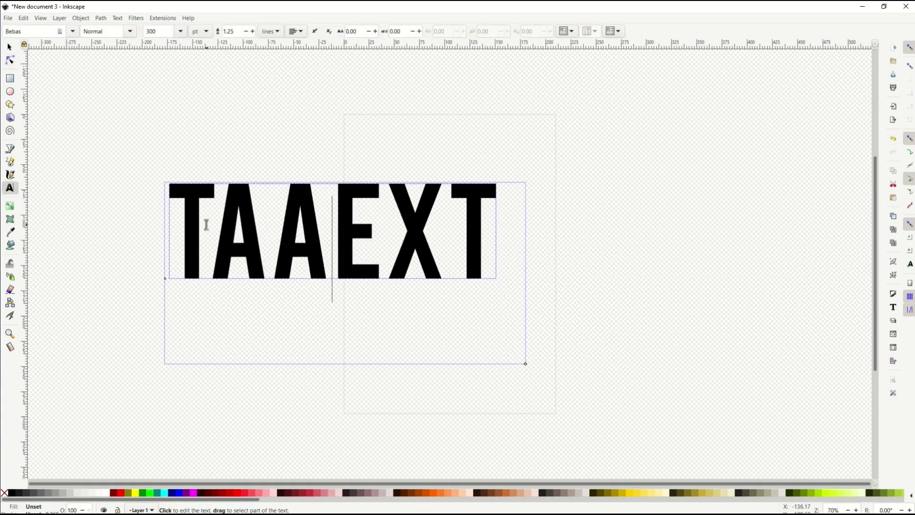
pyautogui.press('BackSpace')
pyautogui.press('BackSpace')
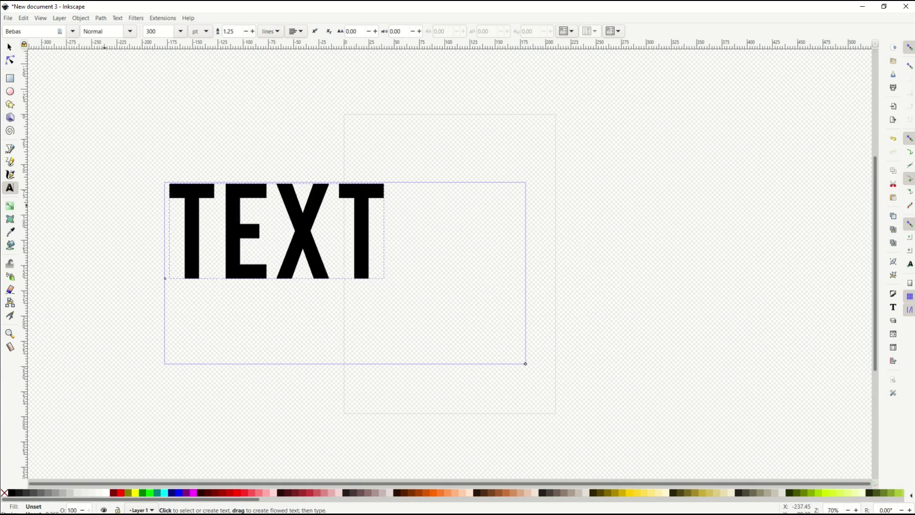
# - Nudge the TEXT object, adjust the Eraser width and test strokes on empty canvas
pyautogui.click(10, 47)
pyautogui.moveTo(190, 226); pyautogui.dragTo(191, 225)
pyautogui.click(11, 292)
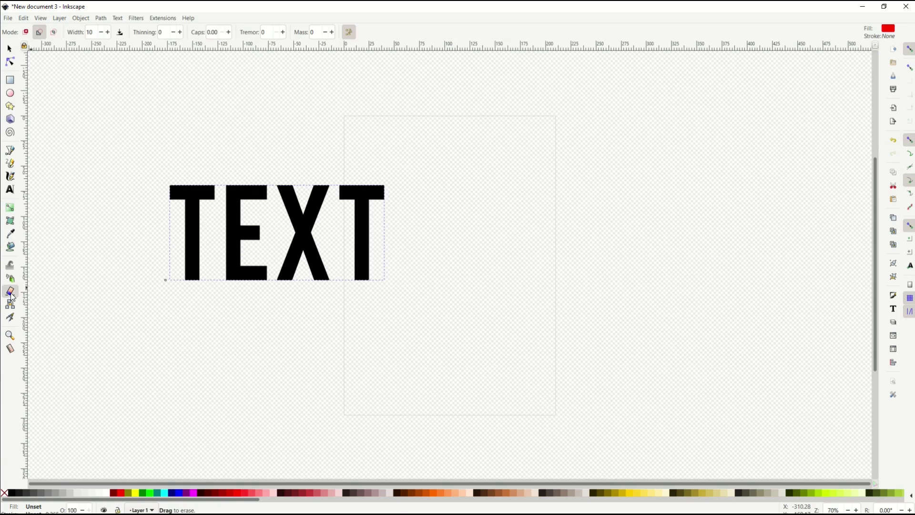
pyautogui.click(93, 32)
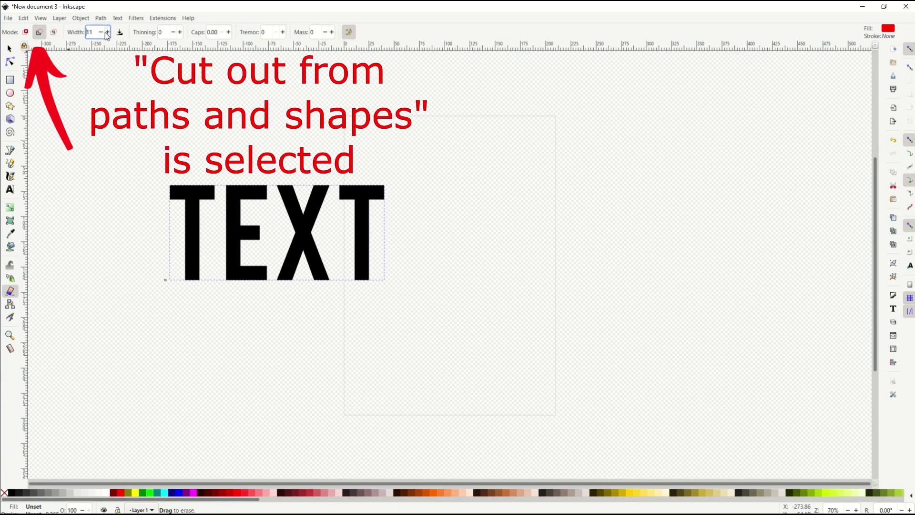
pyautogui.moveTo(87, 127); pyautogui.dragTo(260, 128)
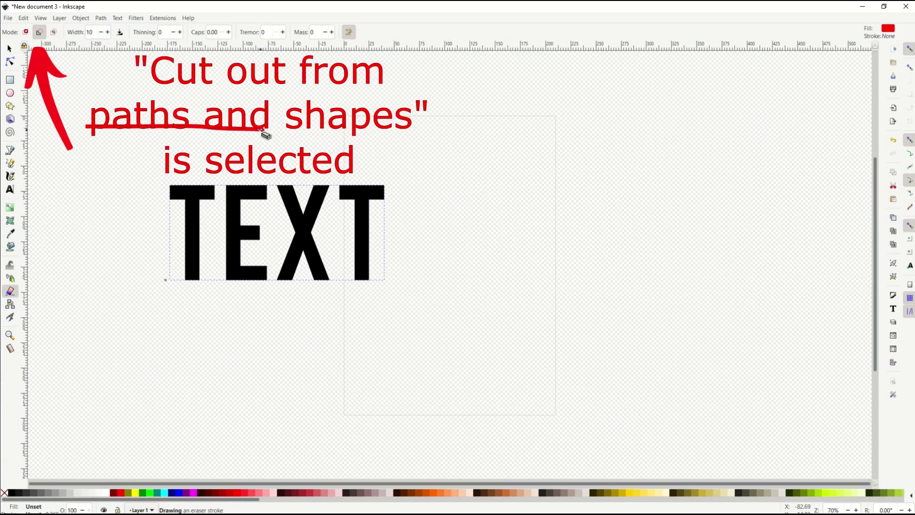
pyautogui.moveTo(117, 130); pyautogui.dragTo(306, 130)
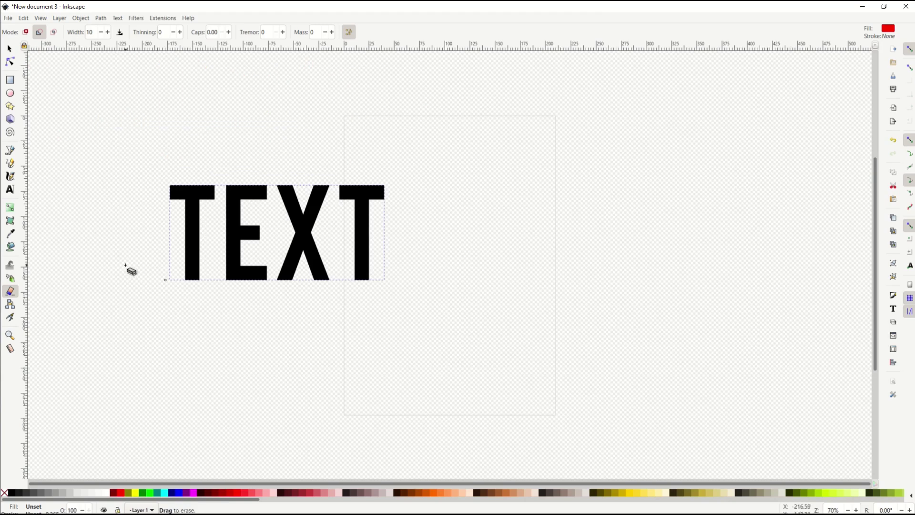
# - Slice horizontal cuts across the TEXT letters at their upper, middle and lower parts
pyautogui.moveTo(120, 213); pyautogui.dragTo(422, 246)
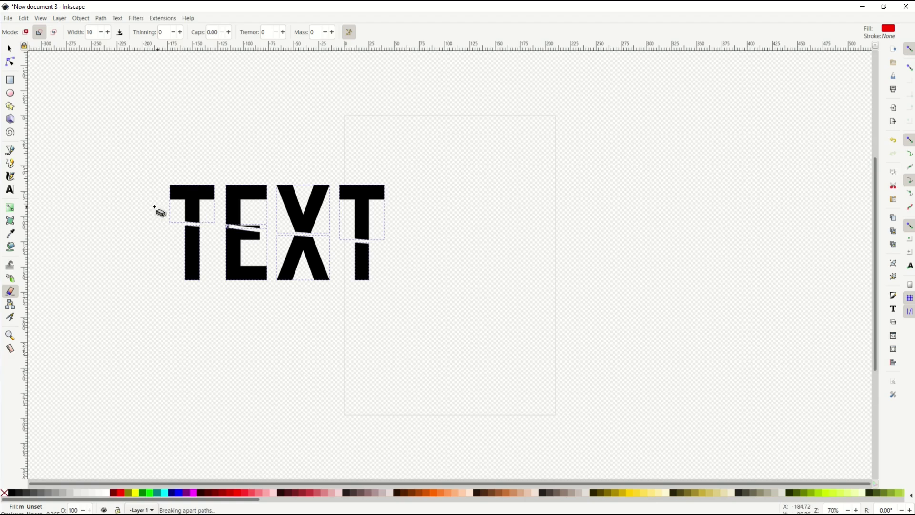
pyautogui.moveTo(148, 249)
pyautogui.mouseDown()
pyautogui.moveTo(342, 233)
pyautogui.moveTo(420, 244)
pyautogui.mouseUp()
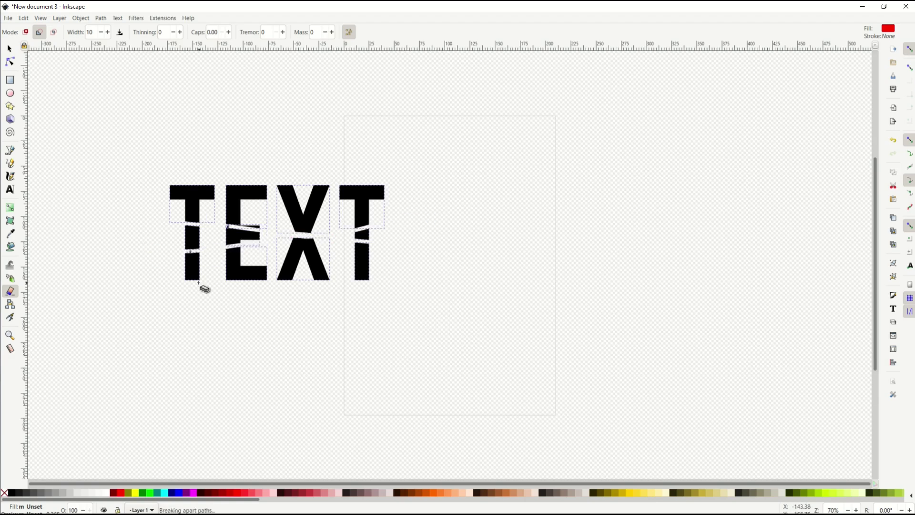
pyautogui.moveTo(181, 269); pyautogui.dragTo(414, 270)
pyautogui.moveTo(170, 202); pyautogui.dragTo(415, 230)
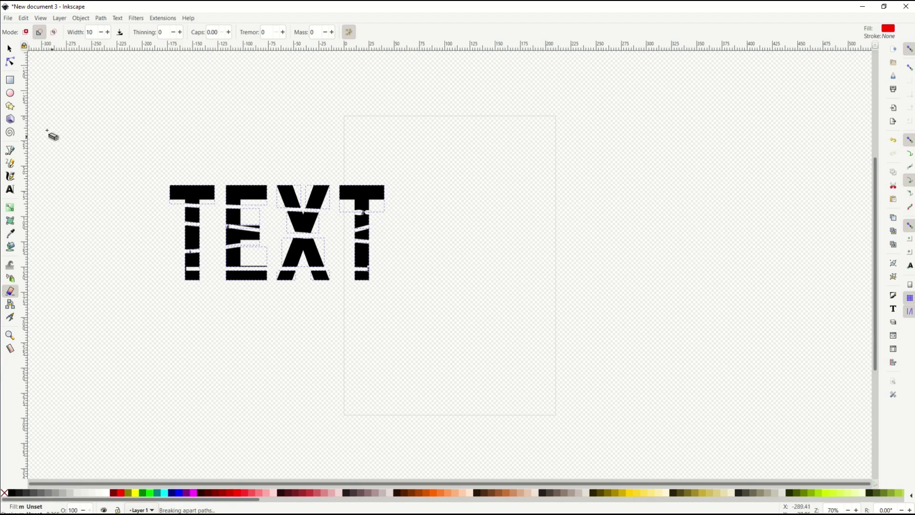
pyautogui.click(10, 48)
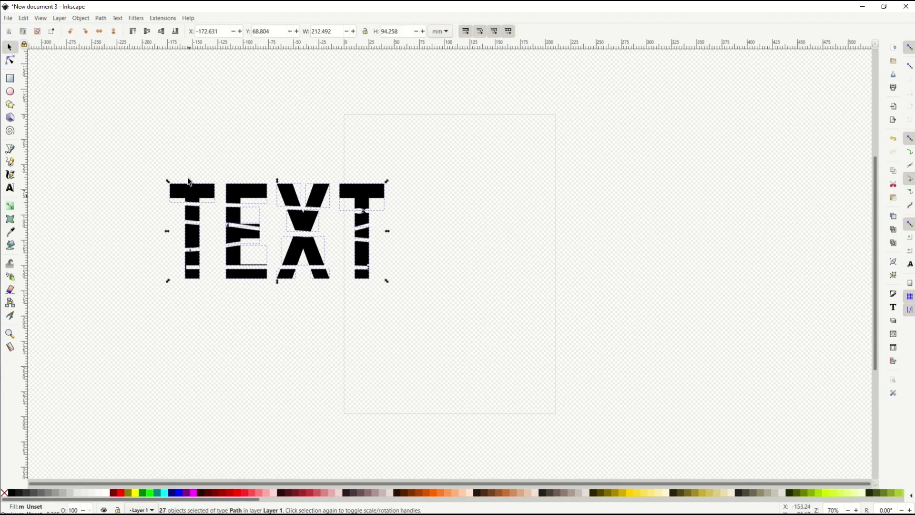
pyautogui.click(11, 289)
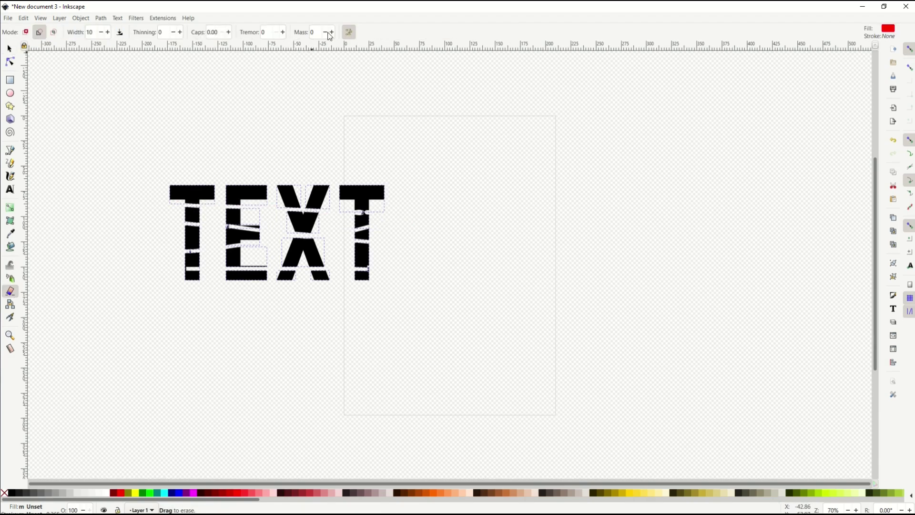
pyautogui.click(347, 34)
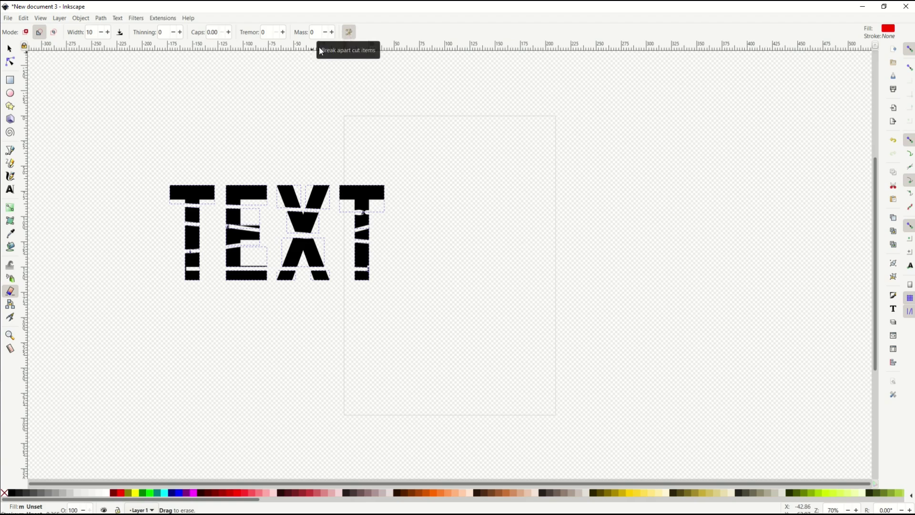
pyautogui.click(10, 49)
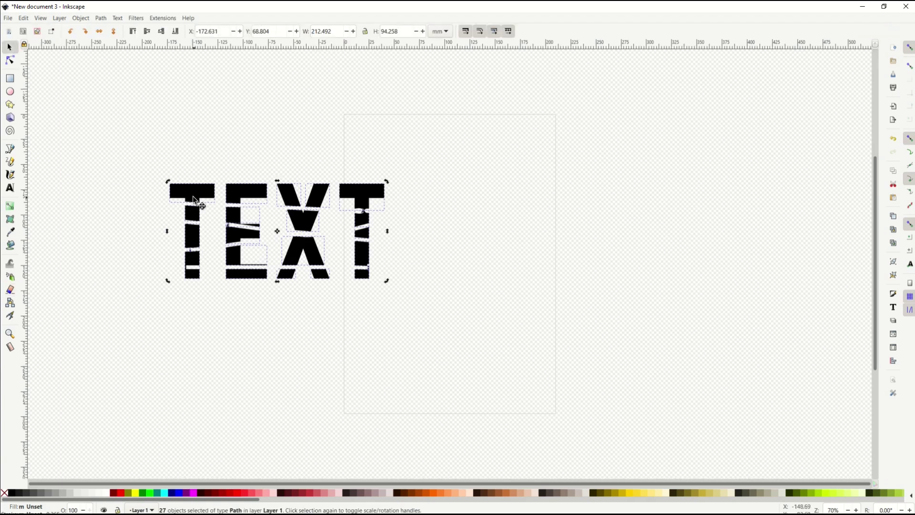
pyautogui.moveTo(198, 204)
pyautogui.mouseDown()
pyautogui.moveTo(182, 184)
pyautogui.moveTo(189, 186)
pyautogui.mouseUp()
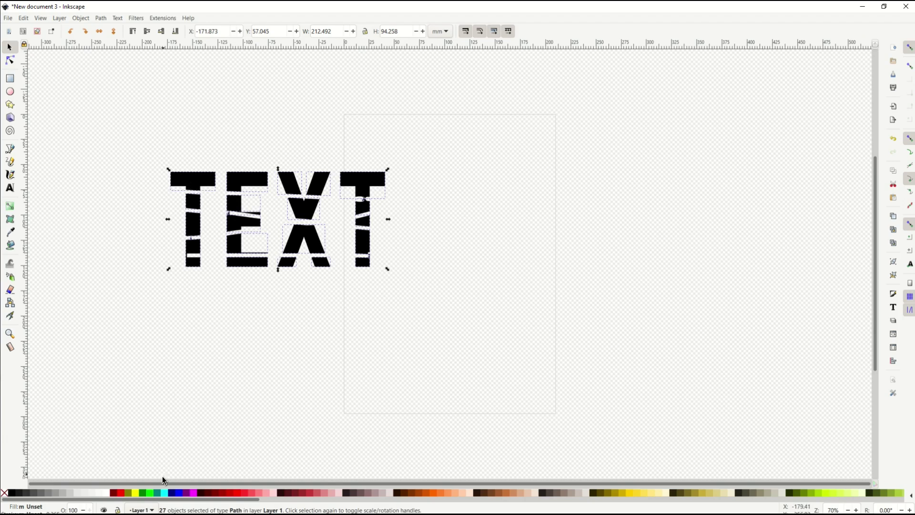
pyautogui.click(164, 495)
pyautogui.click(173, 495)
pyautogui.click(189, 495)
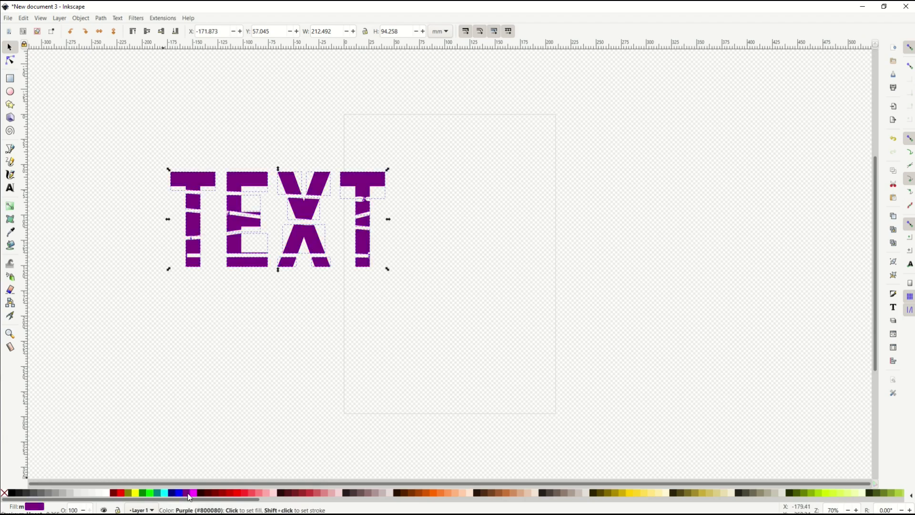
pyautogui.click(202, 495)
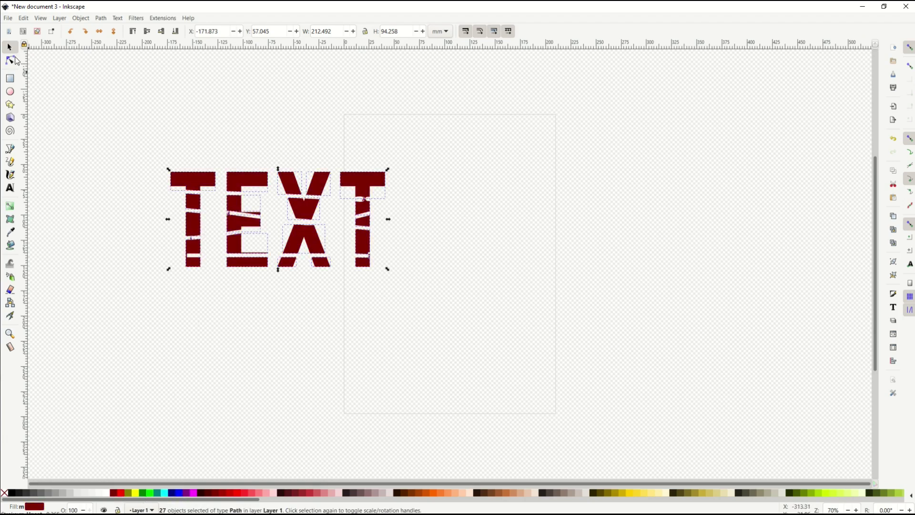
pyautogui.click(12, 492)
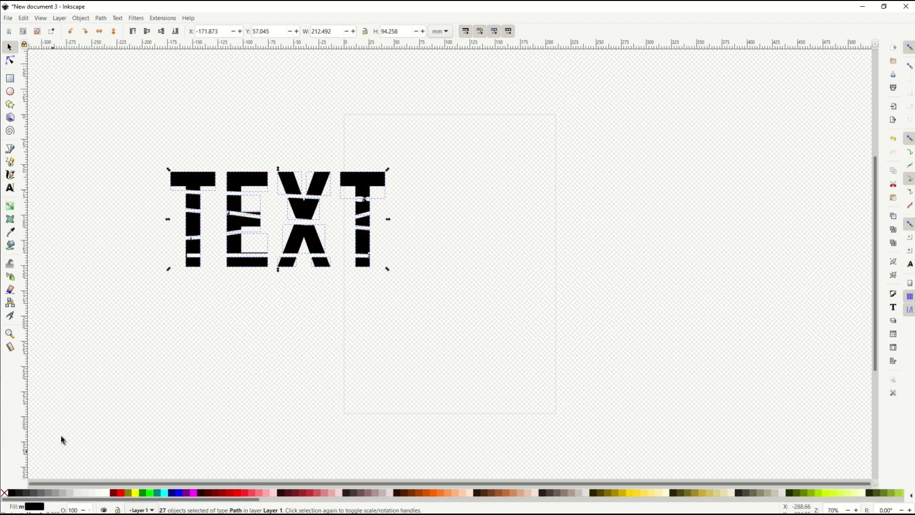
pyautogui.press('Escape')
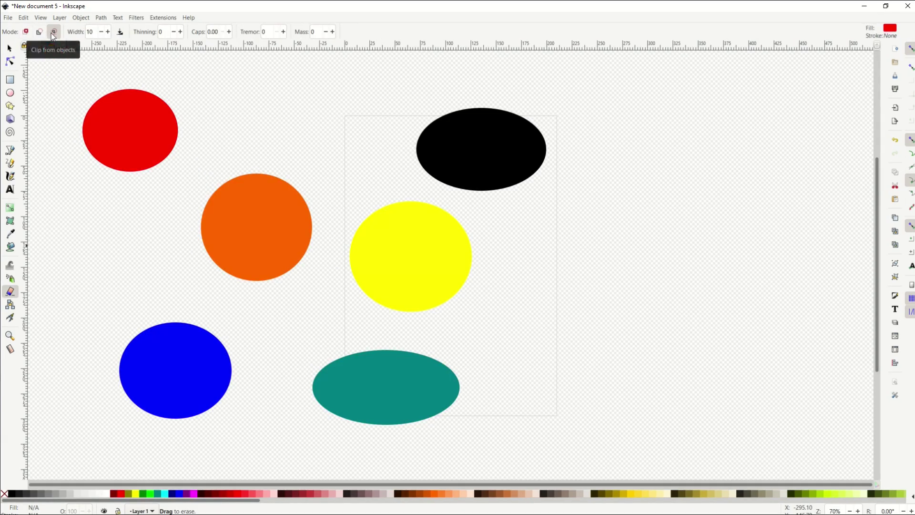
# - Toggling Clip and Cut modes, erase a gap across the red circle and several through the orange one
pyautogui.click(53, 37)
pyautogui.moveTo(53, 245); pyautogui.dragTo(160, 274)
pyautogui.moveTo(177, 212); pyautogui.dragTo(333, 272)
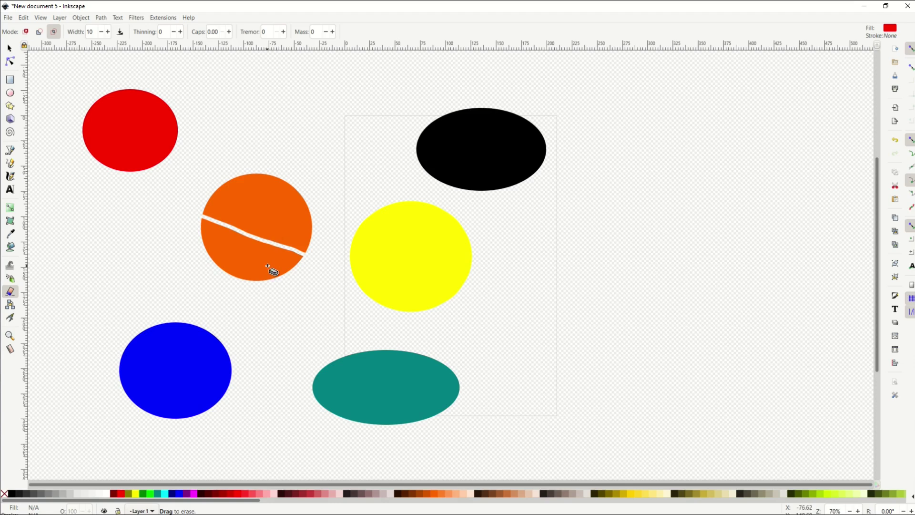
pyautogui.click(39, 32)
pyautogui.moveTo(65, 102); pyautogui.dragTo(206, 166)
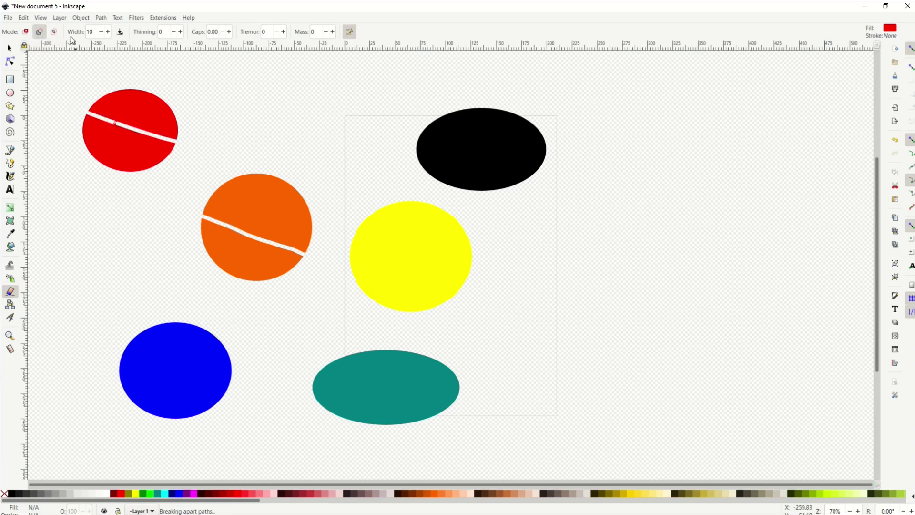
pyautogui.click(53, 32)
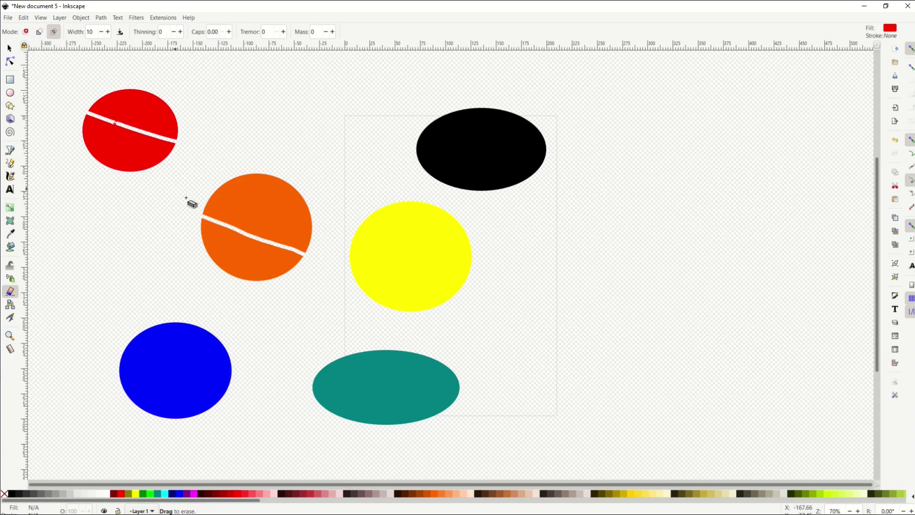
pyautogui.moveTo(236, 154); pyautogui.dragTo(253, 293)
pyautogui.moveTo(281, 172); pyautogui.dragTo(282, 282)
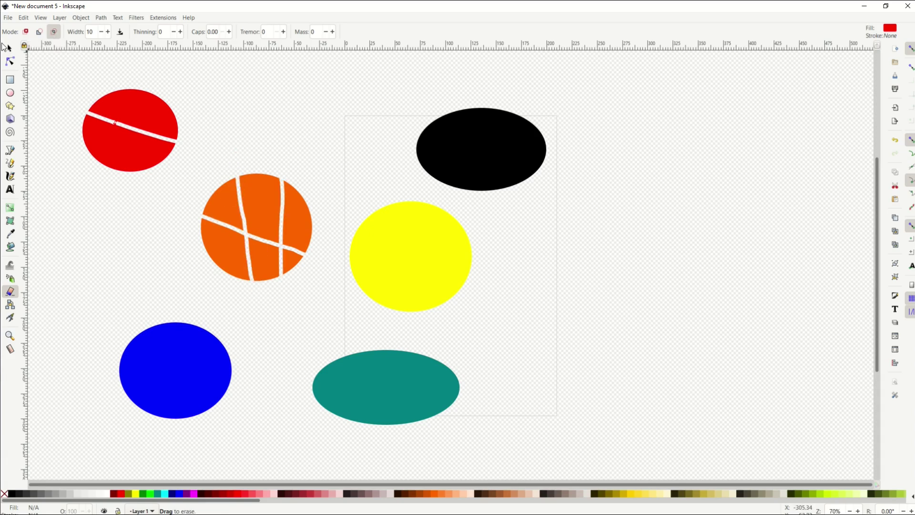
# - Nudge the orange circle slightly down and to the left
pyautogui.click(9, 47)
pyautogui.click(234, 206)
pyautogui.moveTo(233, 207); pyautogui.dragTo(193, 239)
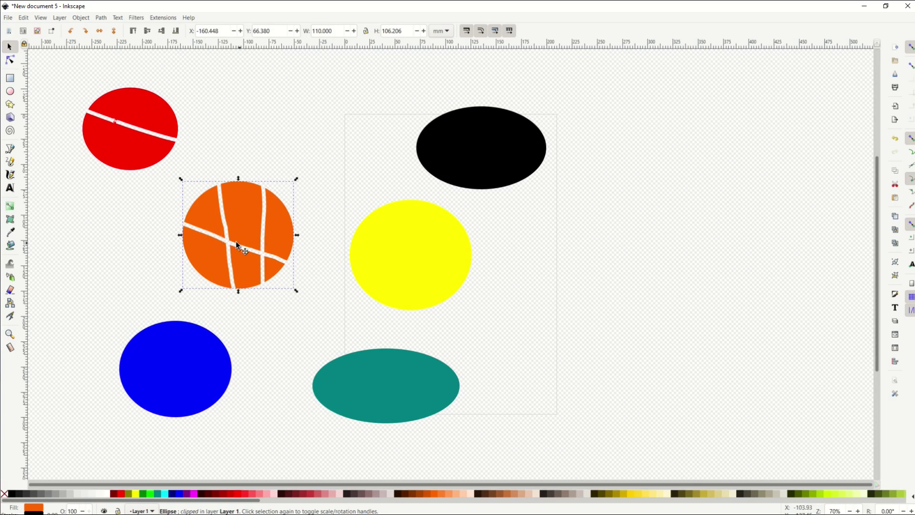
# - Clear any selection and select only the yellow ellipse
pyautogui.click(11, 289)
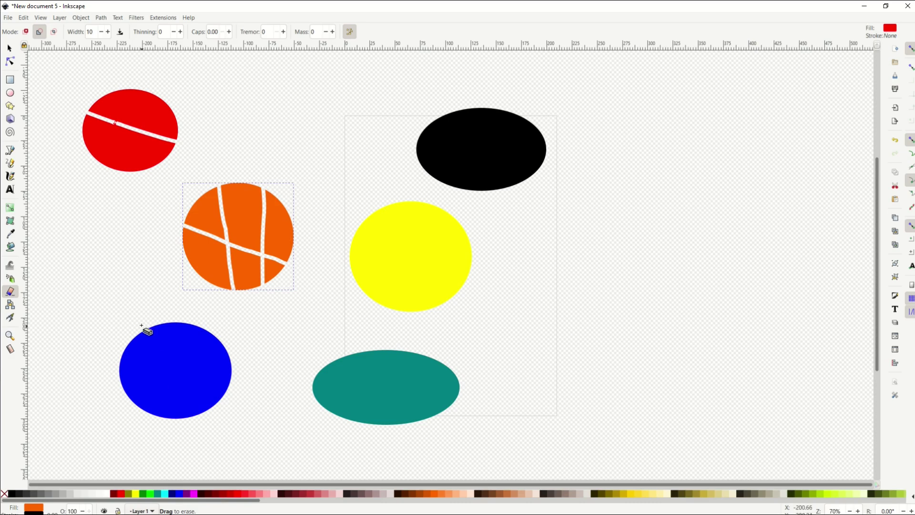
pyautogui.click(8, 50)
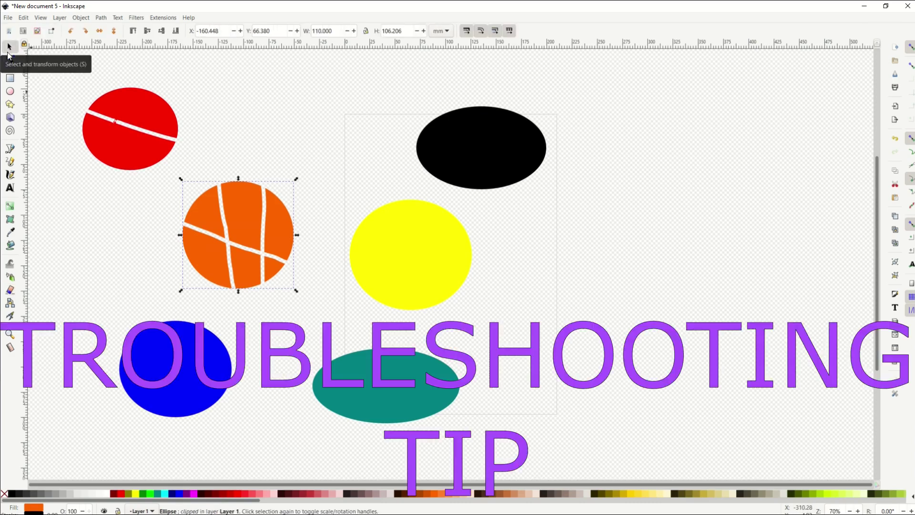
pyautogui.click(57, 184)
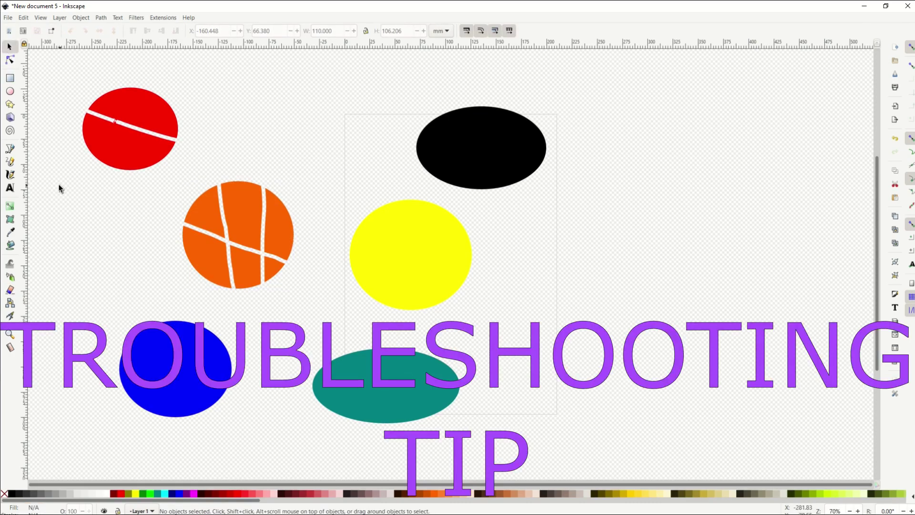
pyautogui.click(399, 285)
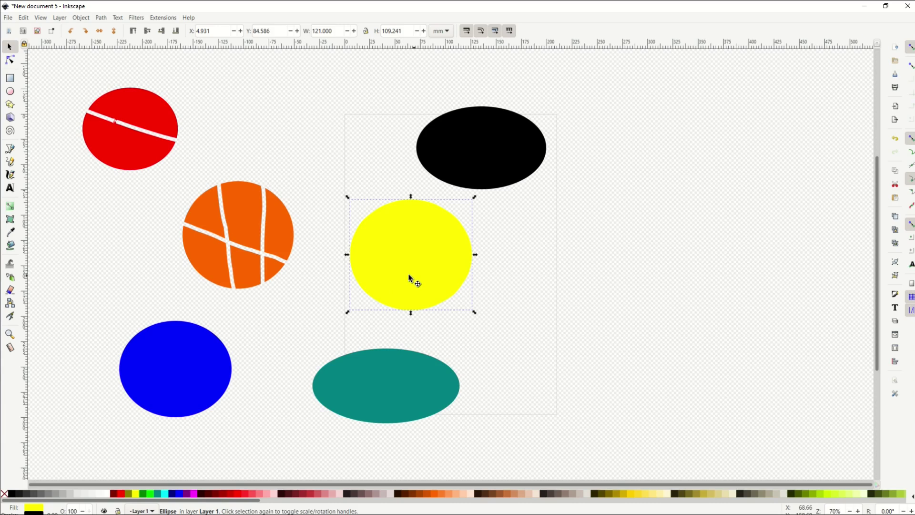
# - Show three eraser strokes across the blue ellipse failing, then deselect the yellow ellipse
pyautogui.click(10, 290)
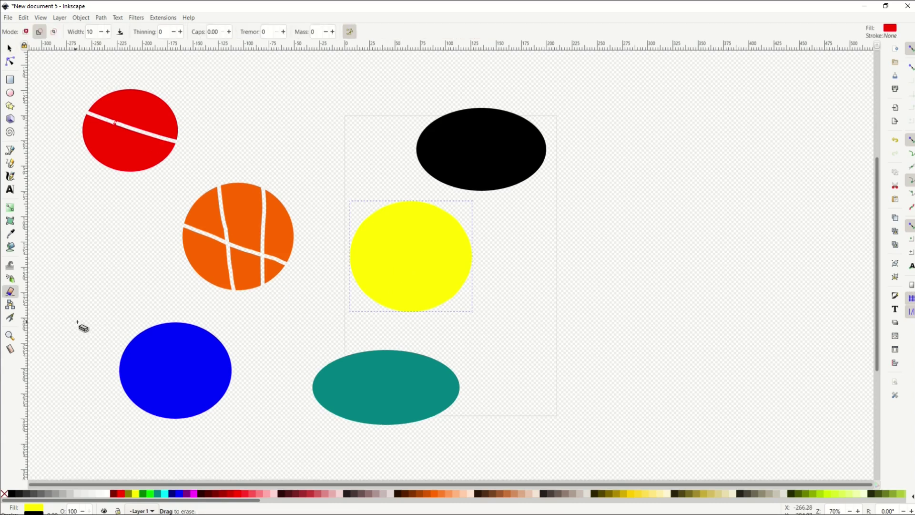
pyautogui.moveTo(103, 327); pyautogui.dragTo(286, 404)
pyautogui.moveTo(108, 360); pyautogui.dragTo(265, 399)
pyautogui.moveTo(117, 327); pyautogui.dragTo(285, 414)
pyautogui.click(8, 51)
pyautogui.click(281, 147)
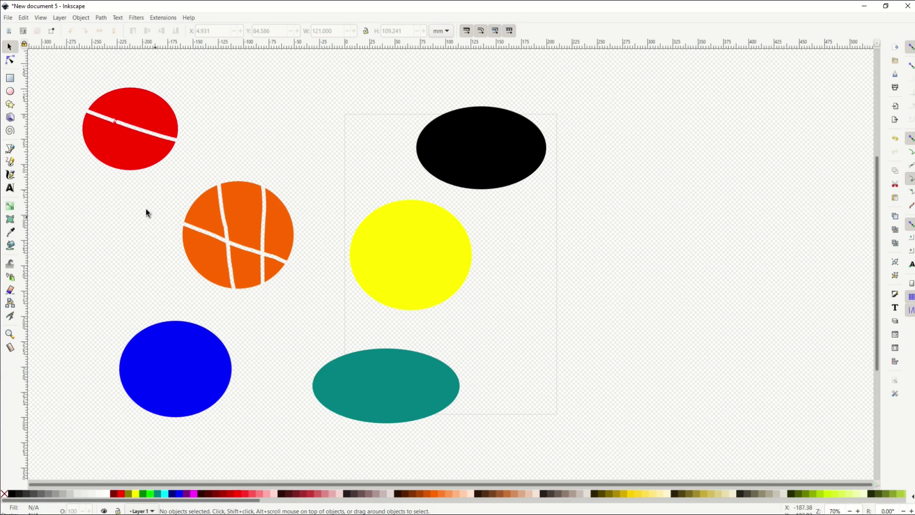
# - Erase crossing gaps through the blue ellipse with nothing selected
pyautogui.click(10, 290)
pyautogui.moveTo(78, 326); pyautogui.dragTo(230, 386)
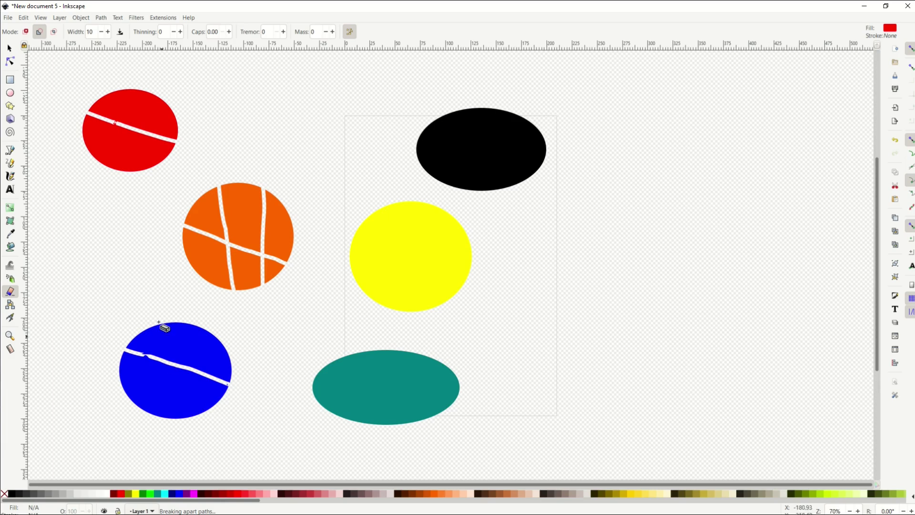
pyautogui.moveTo(159, 323)
pyautogui.mouseDown()
pyautogui.moveTo(189, 404)
pyautogui.moveTo(165, 384)
pyautogui.moveTo(172, 362)
pyautogui.mouseUp()
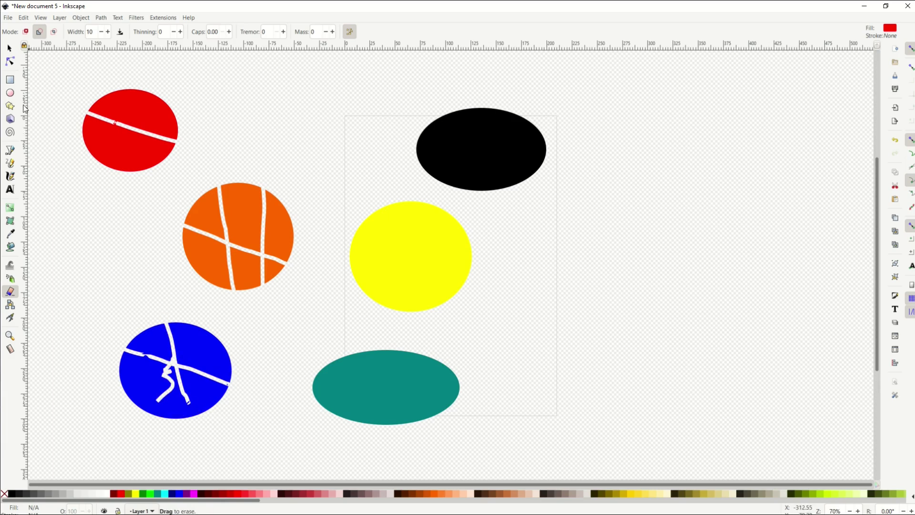
# - Select the yellow ellipse and erase a horizontal gap across it
pyautogui.click(8, 50)
pyautogui.click(388, 302)
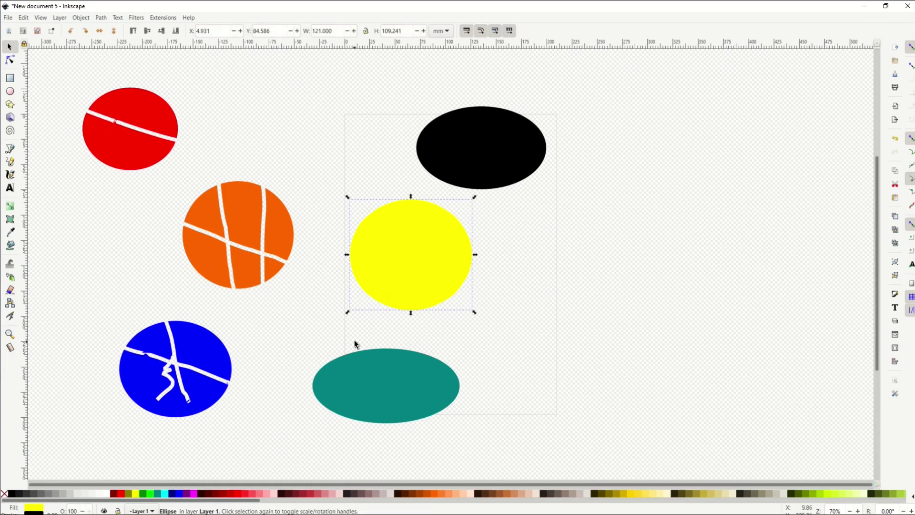
pyautogui.click(11, 291)
pyautogui.moveTo(344, 260); pyautogui.dragTo(531, 269)
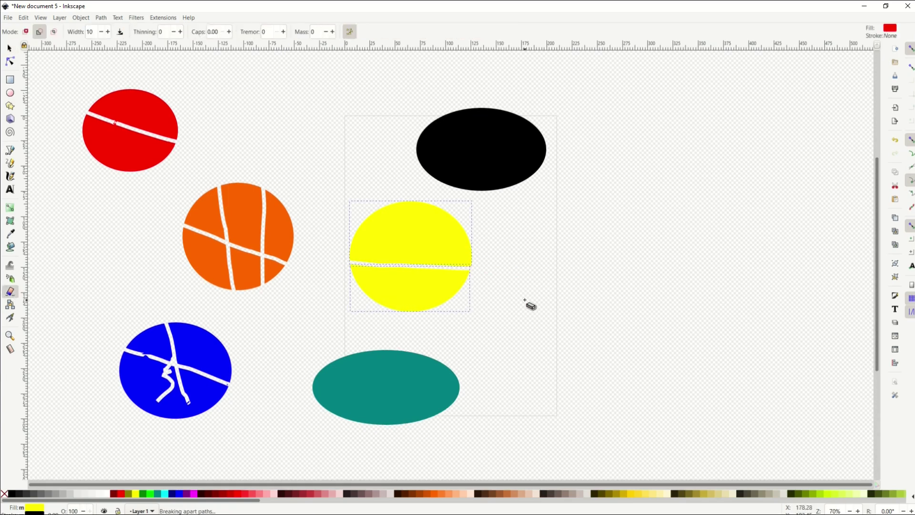
# - Erase over the unselected black, teal, orange and red ellipses to show they stay uncut, then deselect
pyautogui.moveTo(463, 114); pyautogui.dragTo(519, 188)
pyautogui.moveTo(386, 328); pyautogui.dragTo(412, 437)
pyautogui.moveTo(249, 167); pyautogui.dragTo(230, 265)
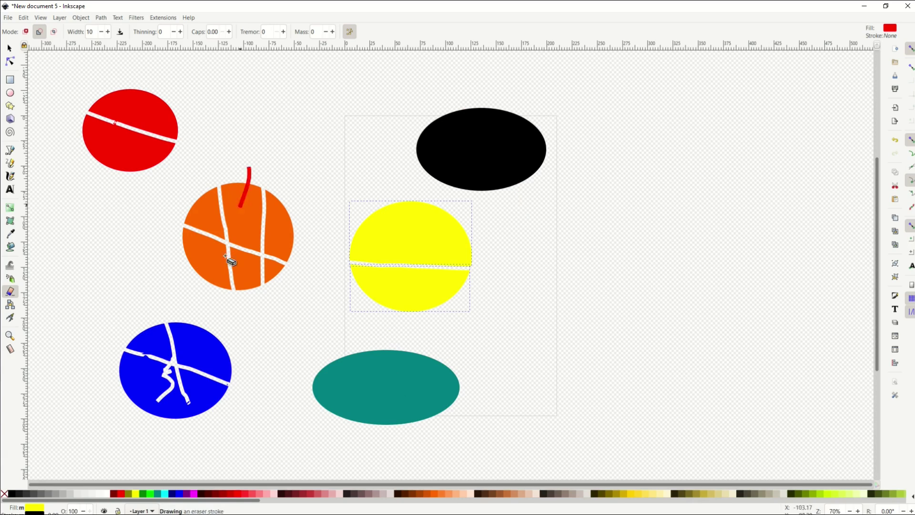
pyautogui.moveTo(164, 116); pyautogui.dragTo(122, 146)
pyautogui.moveTo(138, 98); pyautogui.dragTo(136, 184)
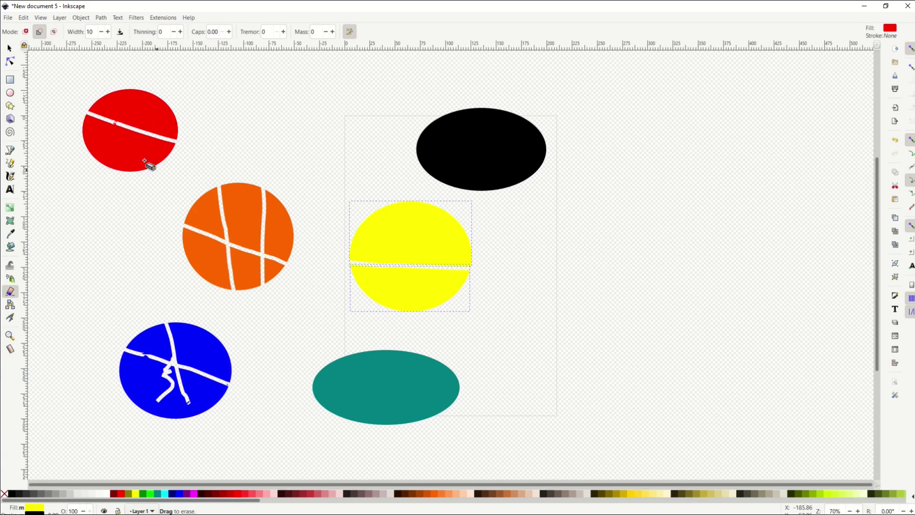
pyautogui.click(9, 48)
pyautogui.press('Escape')
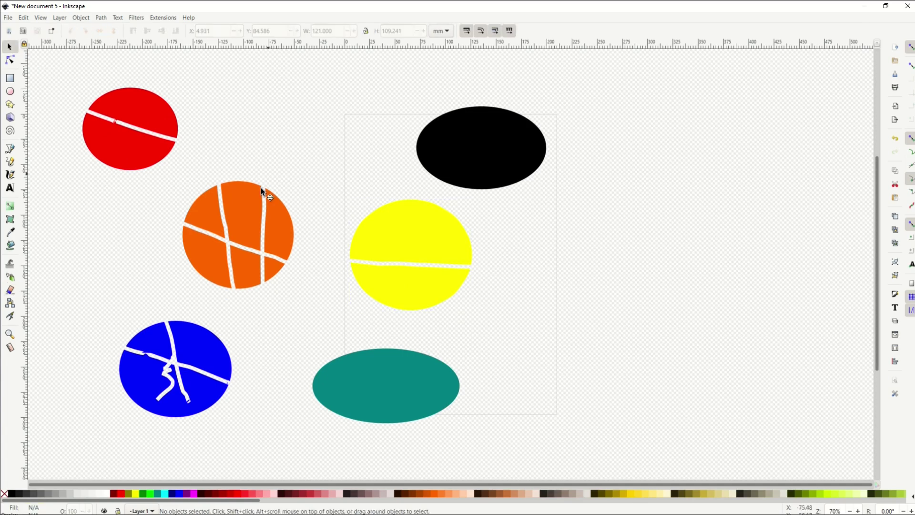